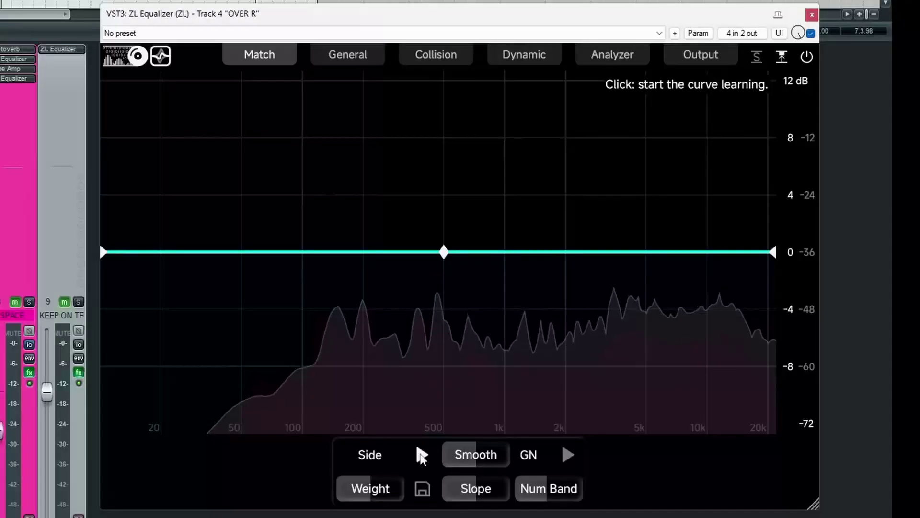
# Relearn the OVER R overhead match curve and lower its Slope to -0.83.
pyautogui.click(420, 453)
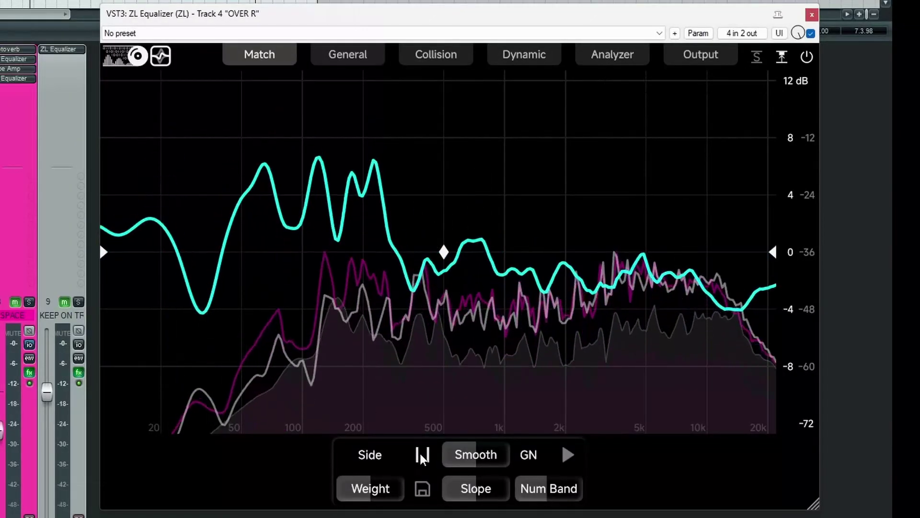
pyautogui.click(421, 453)
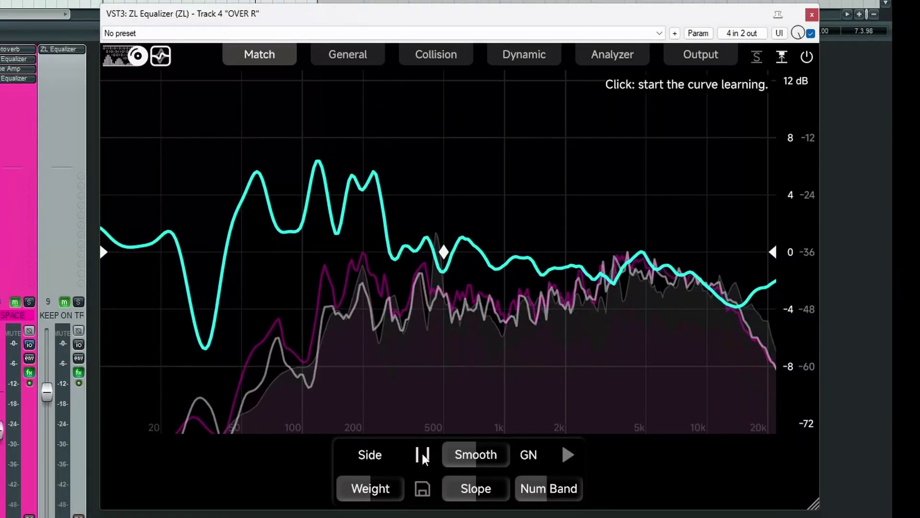
pyautogui.click(422, 453)
pyautogui.scroll(-3, 470, 488)
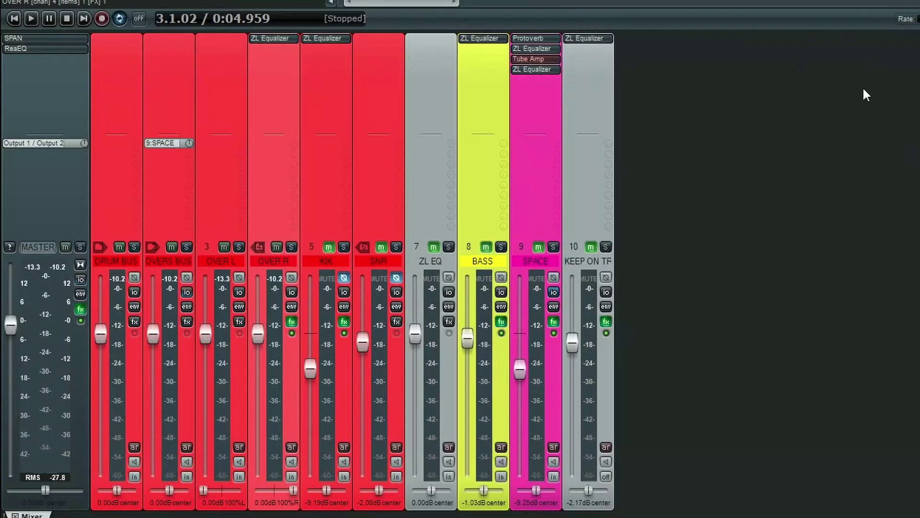
pyautogui.press('space')
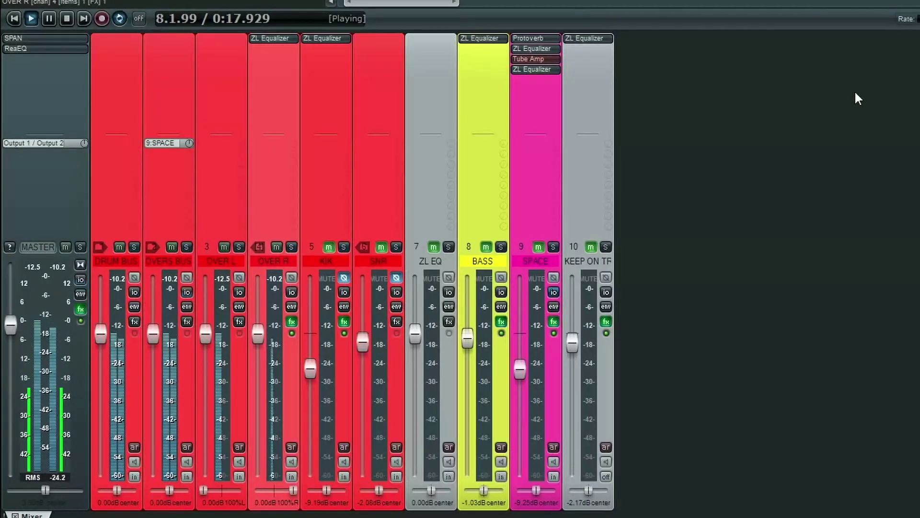
pyautogui.click(239, 247)
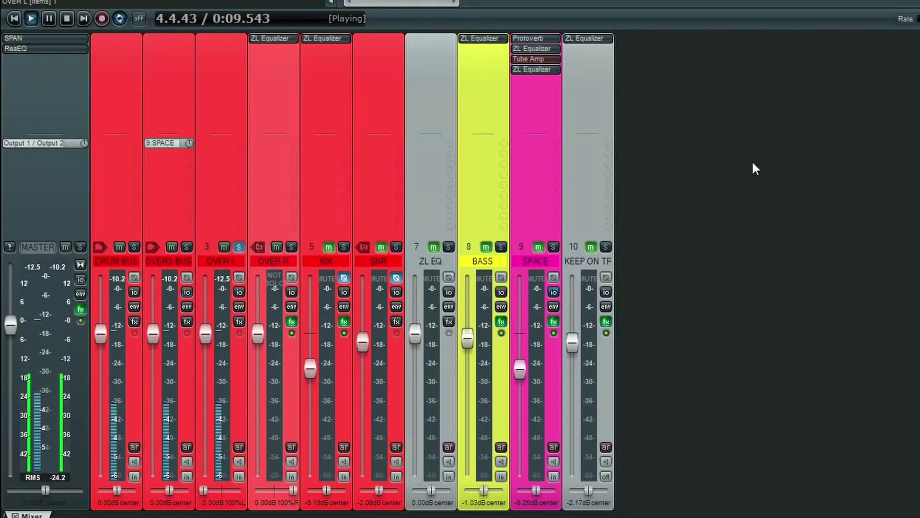
pyautogui.click(290, 245)
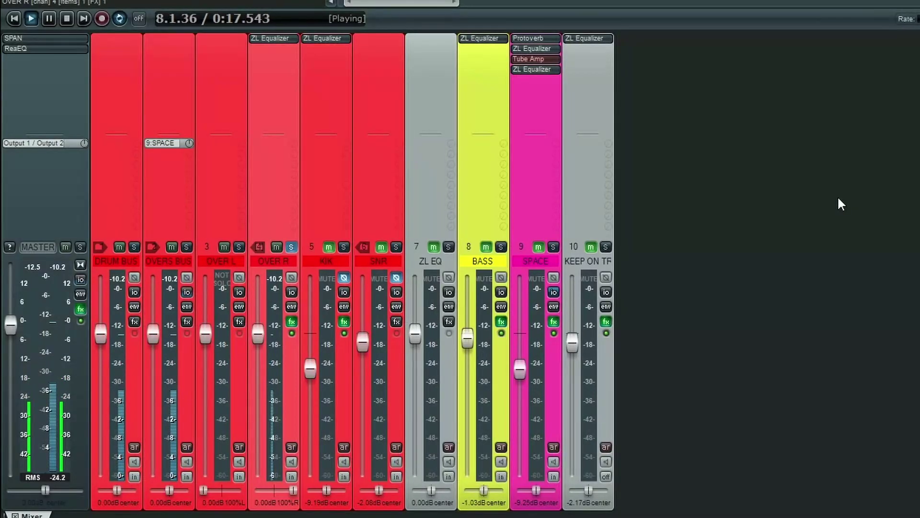
pyautogui.click(292, 248)
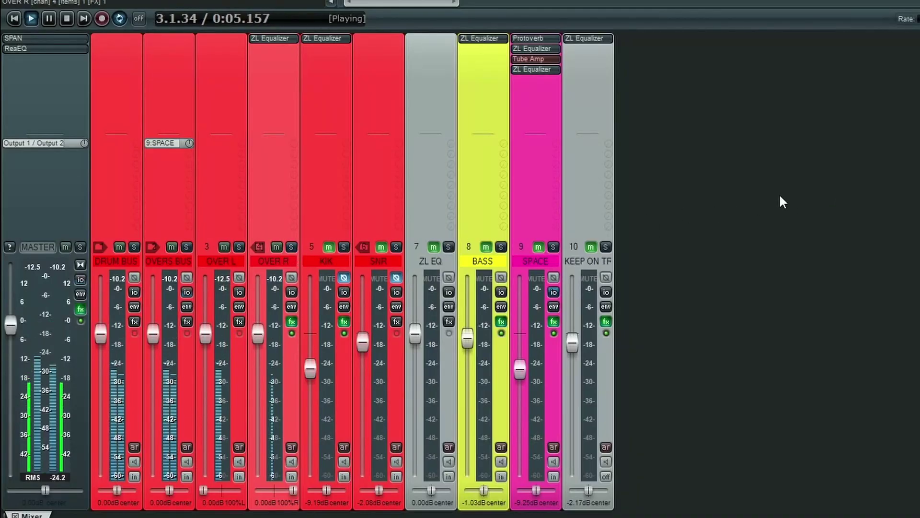
pyautogui.press('space')
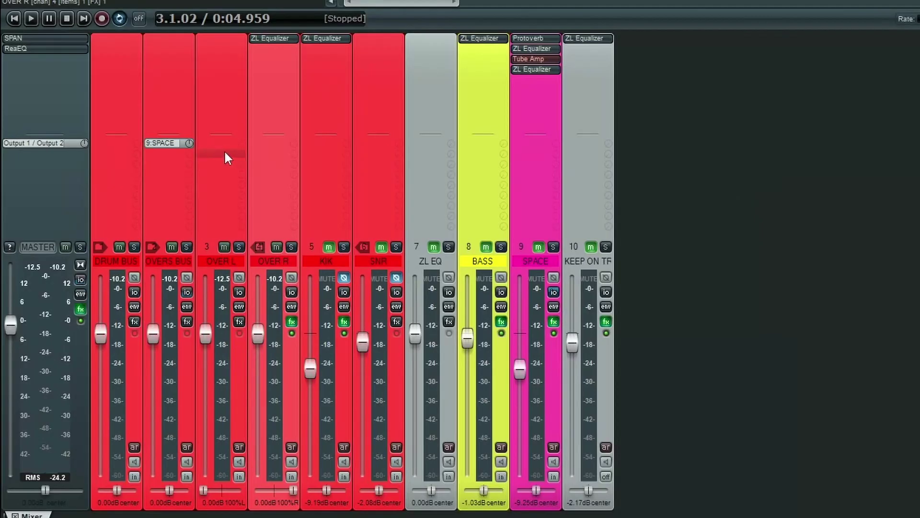
# Create a send from OVER L to OVER R at +0.00 dB, routed into channels 3/4.
pyautogui.moveTo(225, 154); pyautogui.dragTo(274, 153)
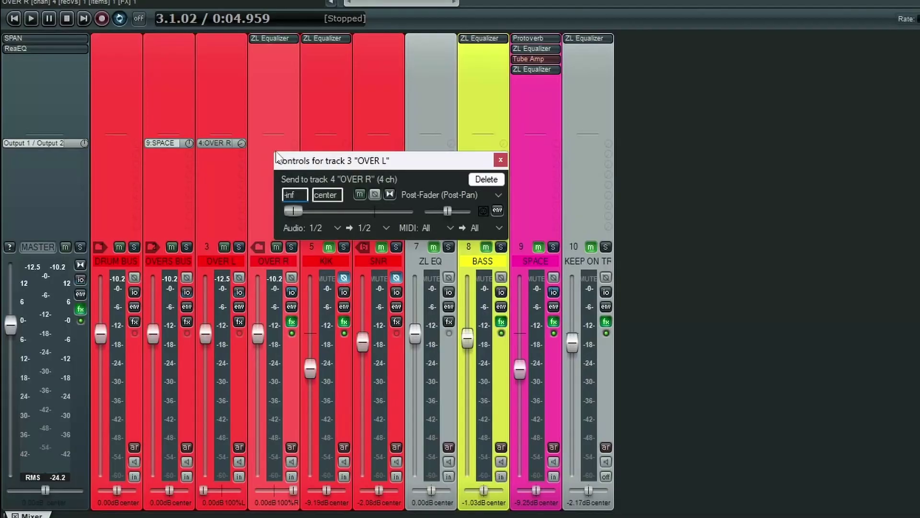
pyautogui.doubleClick(294, 211)
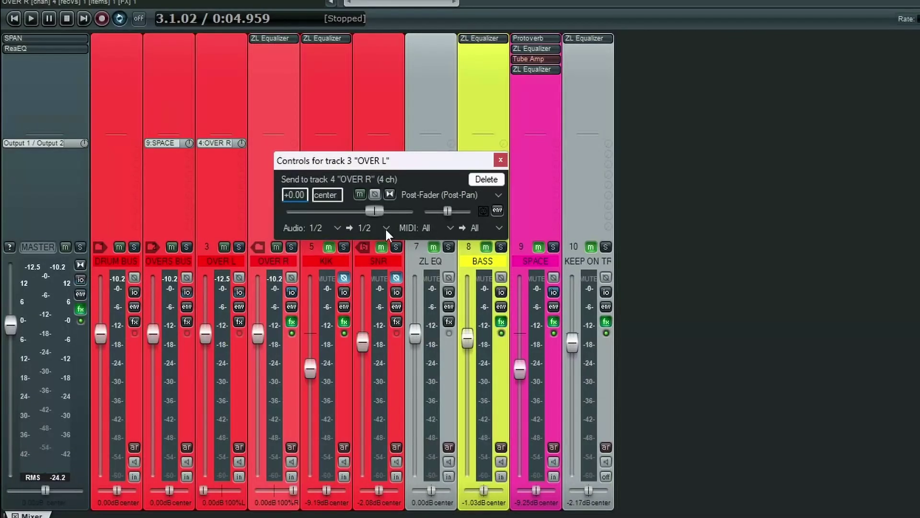
pyautogui.click(387, 229)
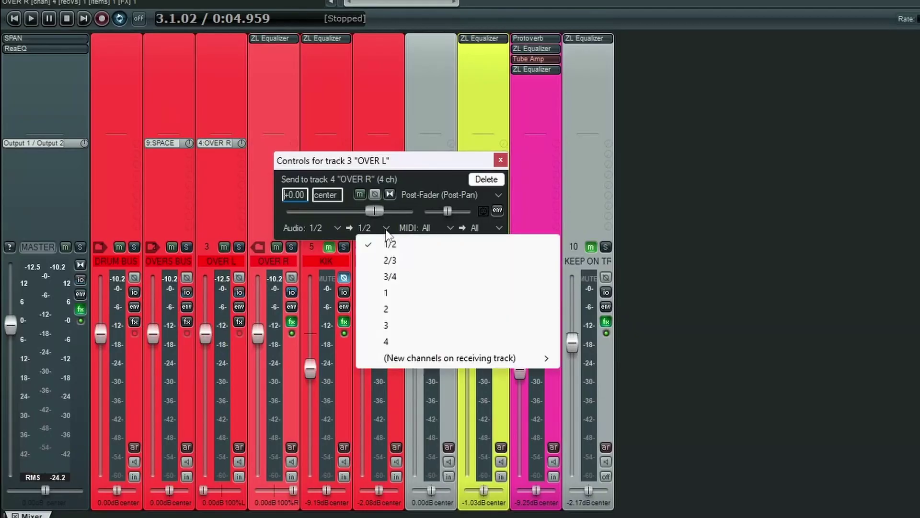
pyautogui.click(412, 277)
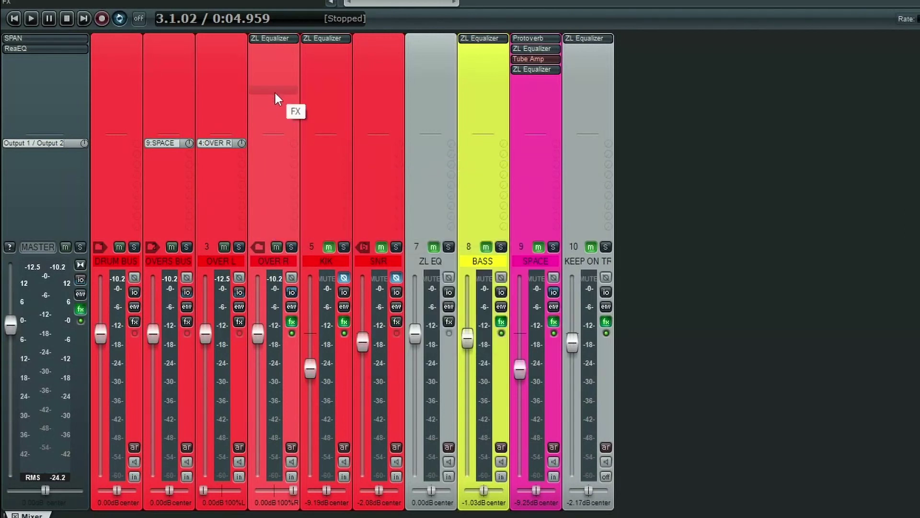
# Enable the external side-chain on OVER R's ZL Equalizer and freeze the analyzer on the playing spectrum.
pyautogui.click(277, 39)
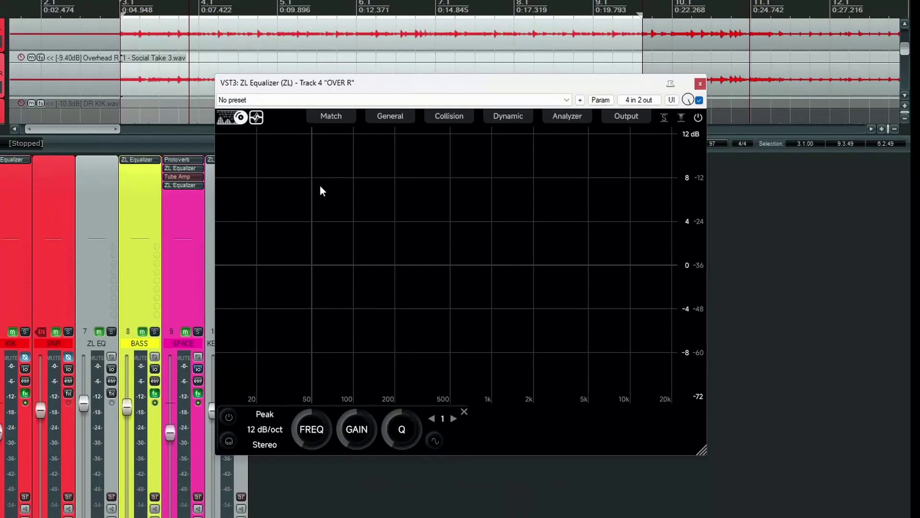
pyautogui.click(686, 120)
pyautogui.press('space')
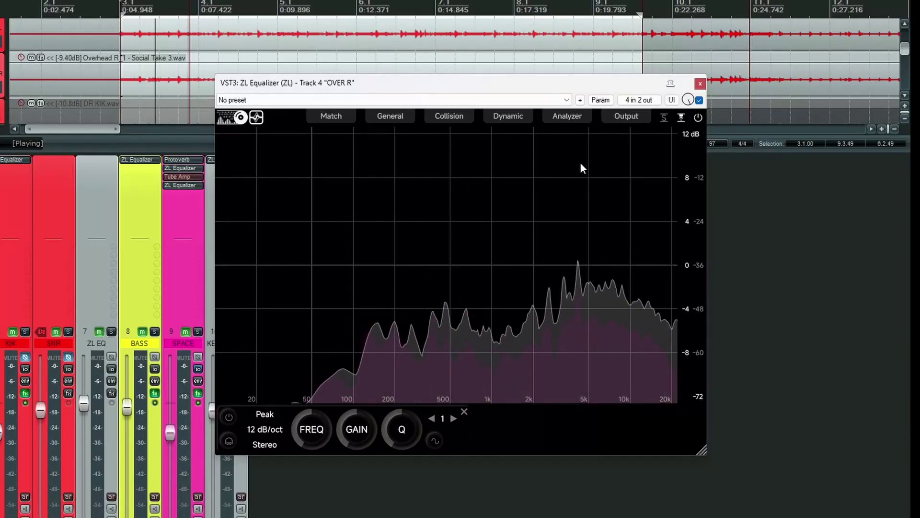
pyautogui.click(572, 119)
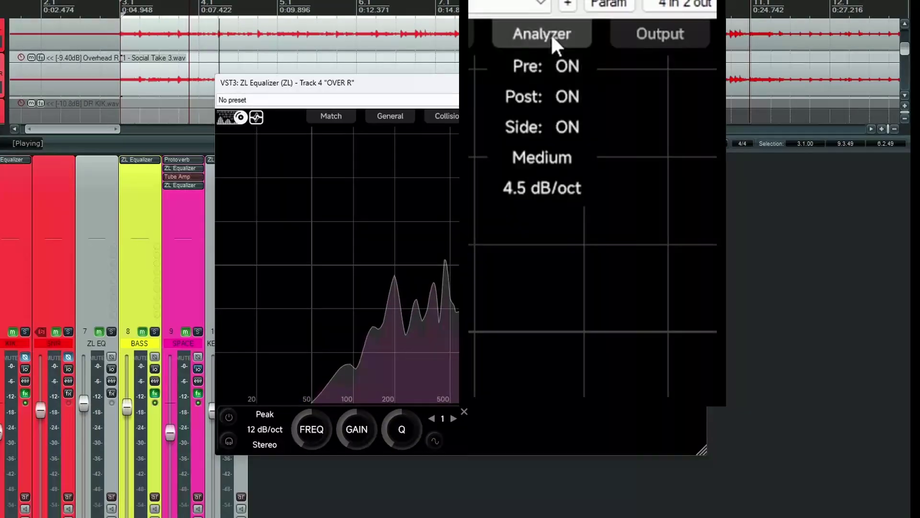
pyautogui.click(556, 157)
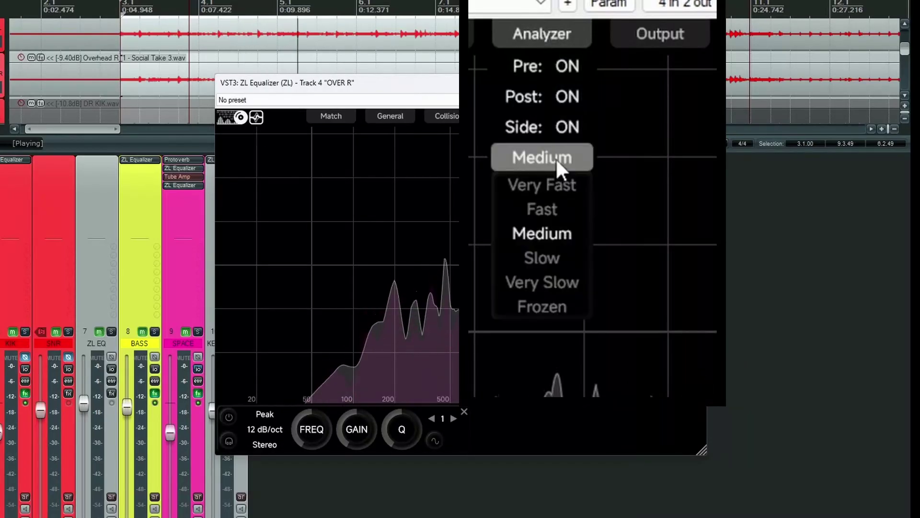
pyautogui.click(552, 309)
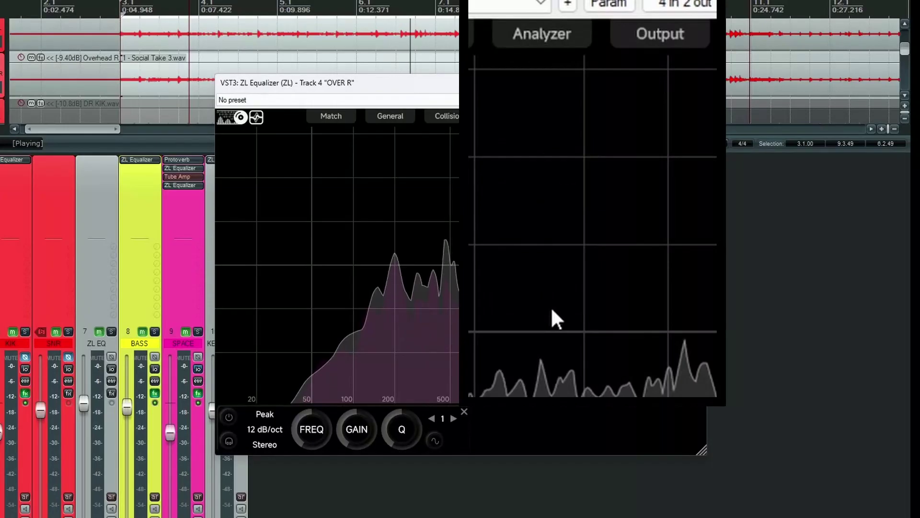
pyautogui.press('space')
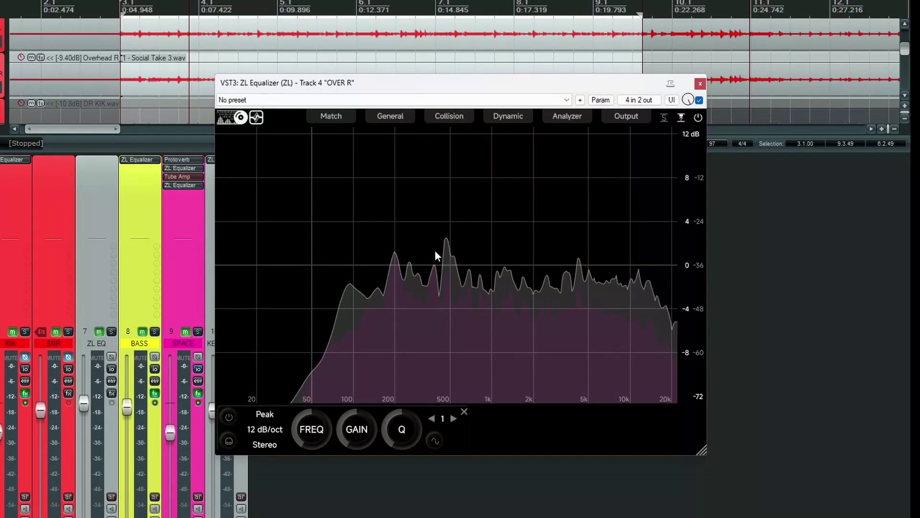
# Set analyzer speed to Medium, then match against Side with Weight raised to about 0.5.
pyautogui.click(567, 116)
pyautogui.click(574, 217)
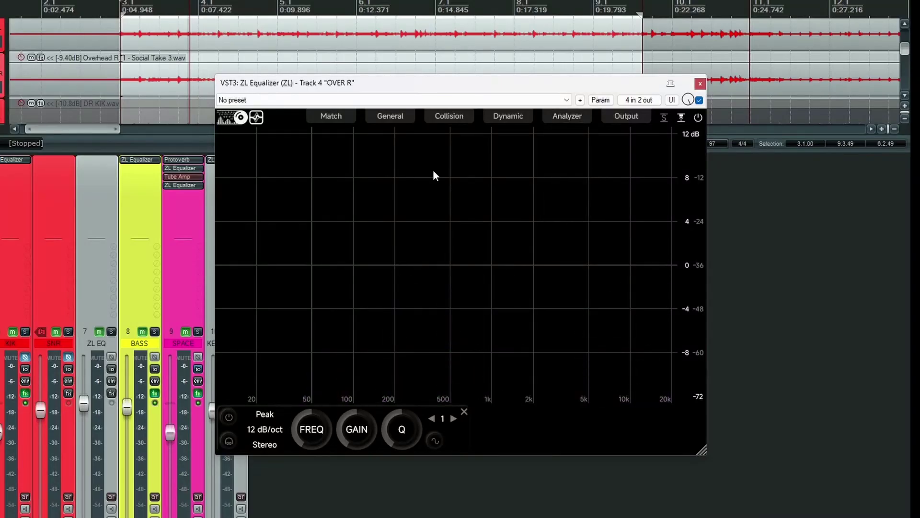
pyautogui.click(341, 119)
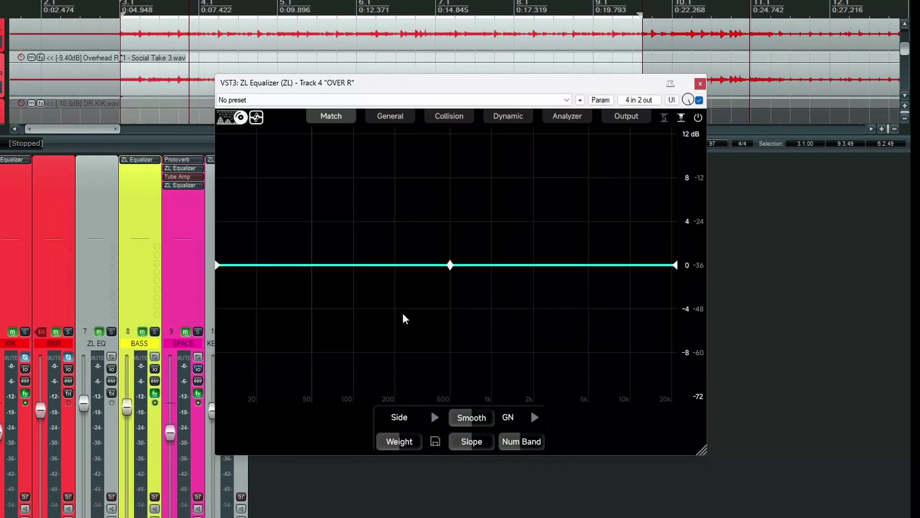
pyautogui.click(414, 415)
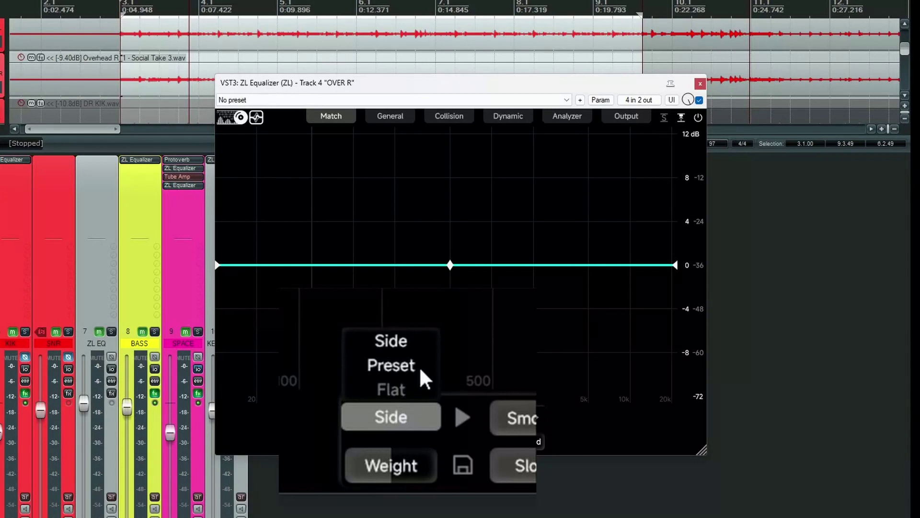
pyautogui.click(398, 346)
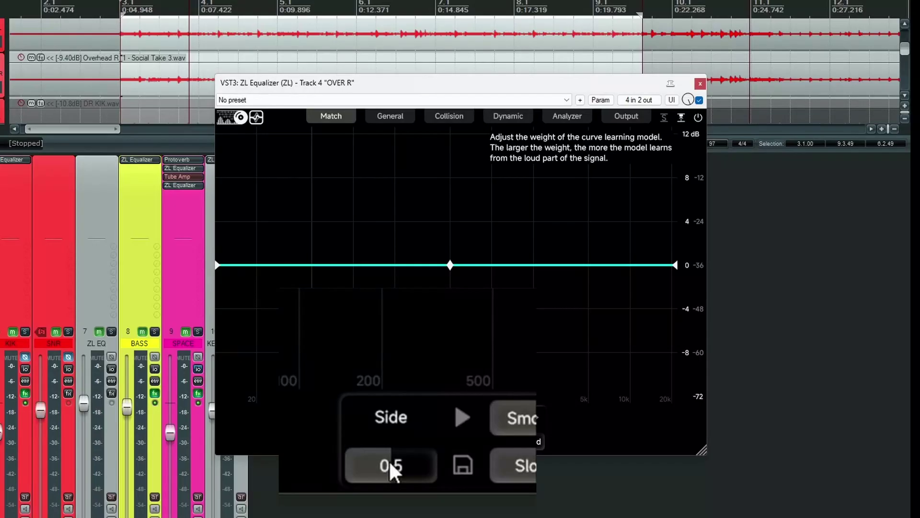
pyautogui.moveTo(390, 460)
pyautogui.mouseDown()
pyautogui.moveTo(366, 476)
pyautogui.moveTo(417, 468)
pyautogui.moveTo(402, 471)
pyautogui.mouseUp()
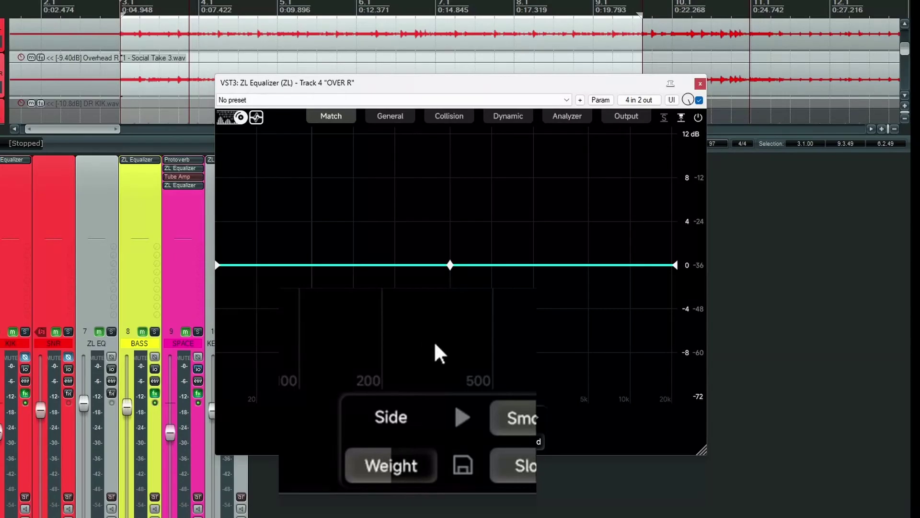
# Learn a side-chain match curve during playback, boosting about 4–5 dB around 100–250 Hz.
pyautogui.press('space')
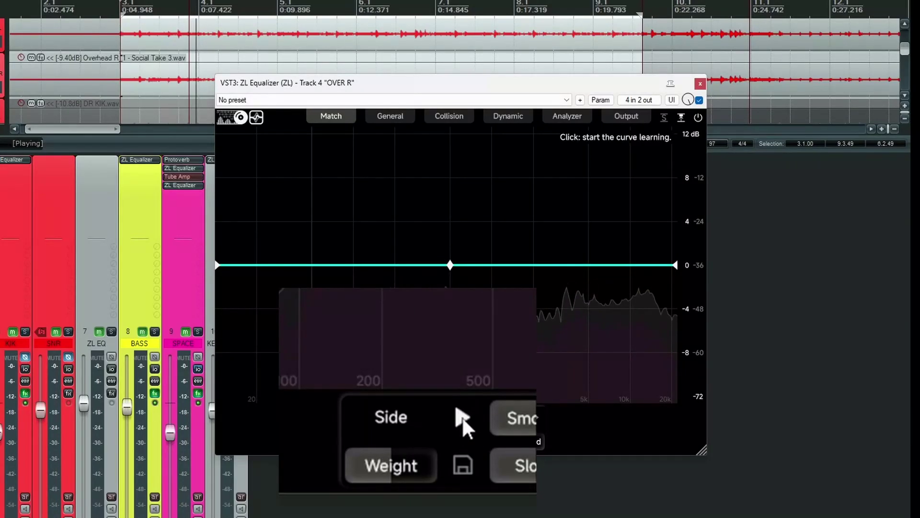
pyautogui.click(435, 416)
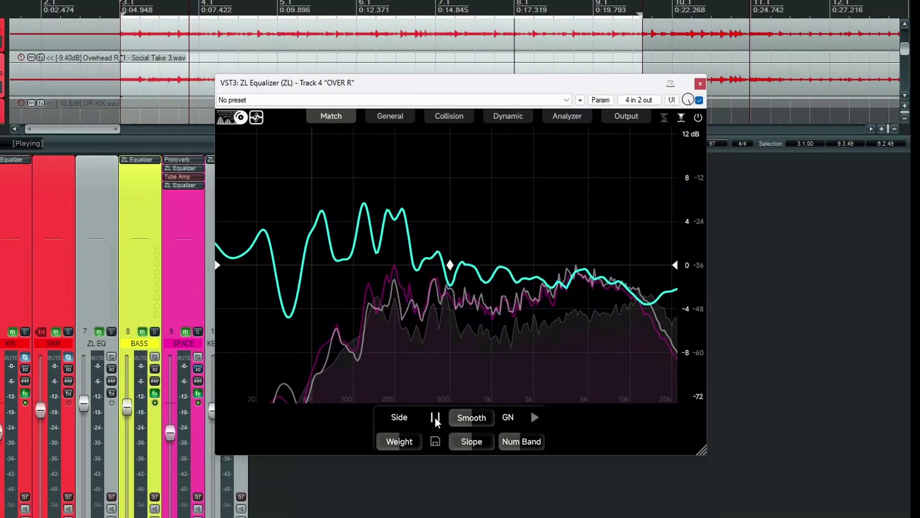
pyautogui.click(435, 418)
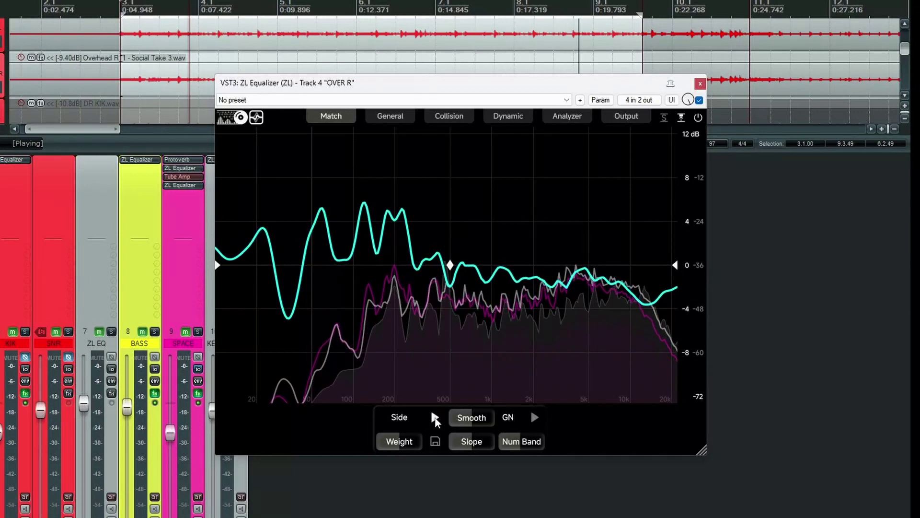
pyautogui.press('space')
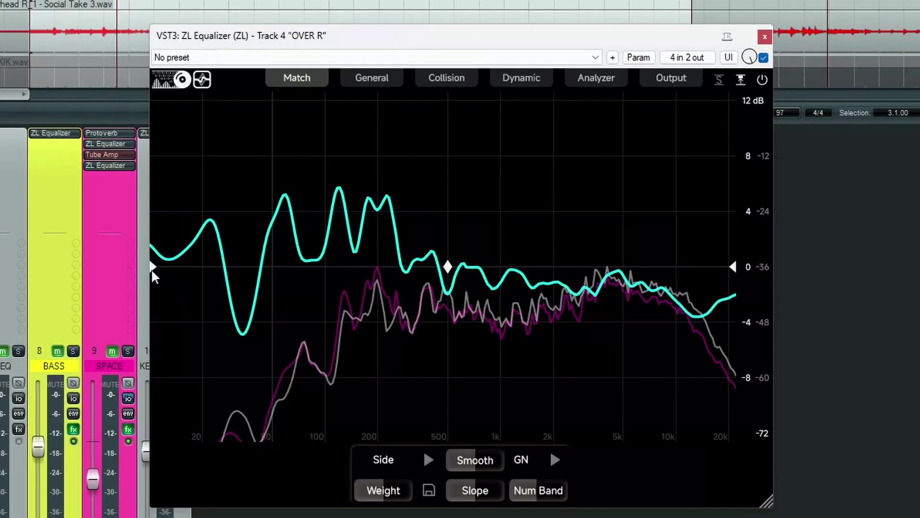
# Keep matching down to the lowest frequencies and cap its upper range near 2.5 kHz.
pyautogui.moveTo(151, 268); pyautogui.dragTo(317, 267)
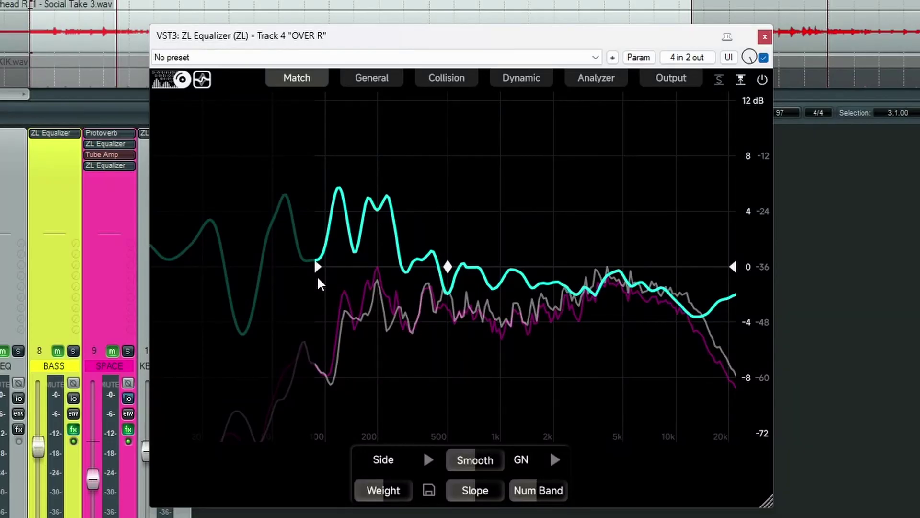
pyautogui.moveTo(316, 268); pyautogui.dragTo(133, 271)
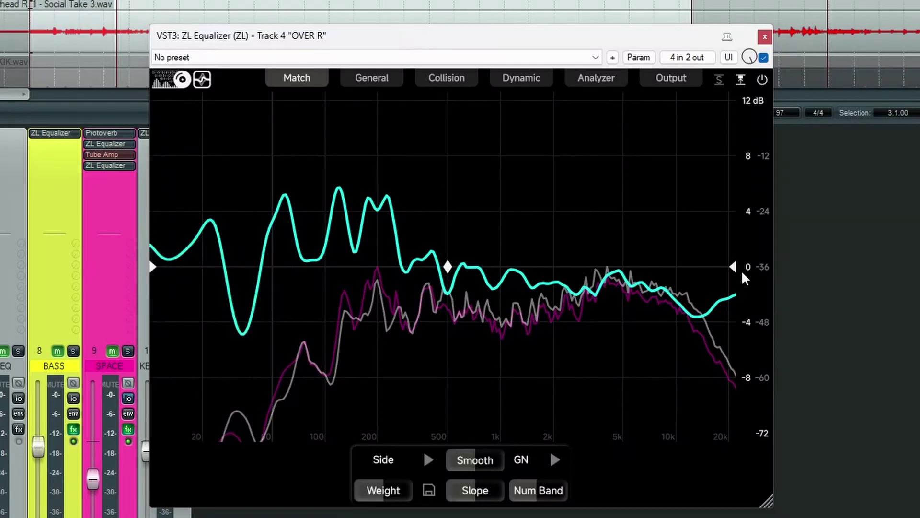
pyautogui.moveTo(734, 270); pyautogui.dragTo(568, 272)
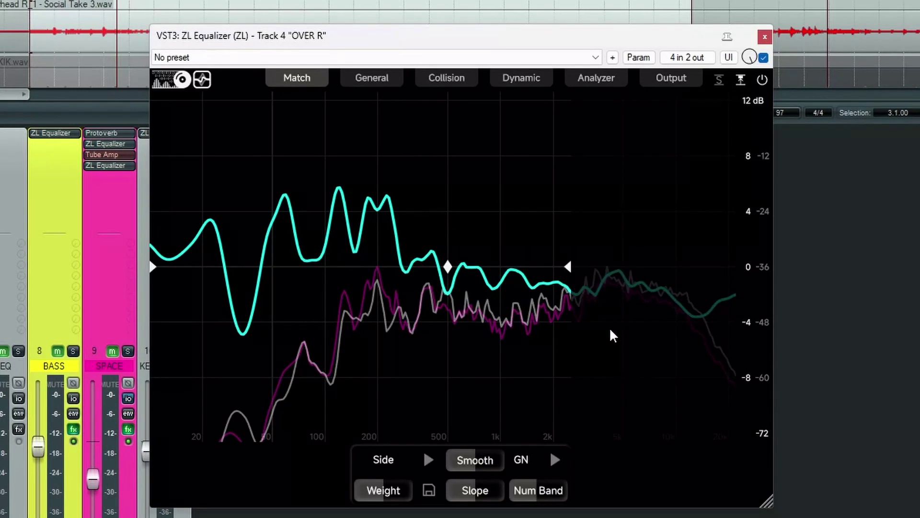
# Reset the upper range to full, try Smooth and Slope, and shift the curve's midrange to 0 dB.
pyautogui.doubleClick(570, 267)
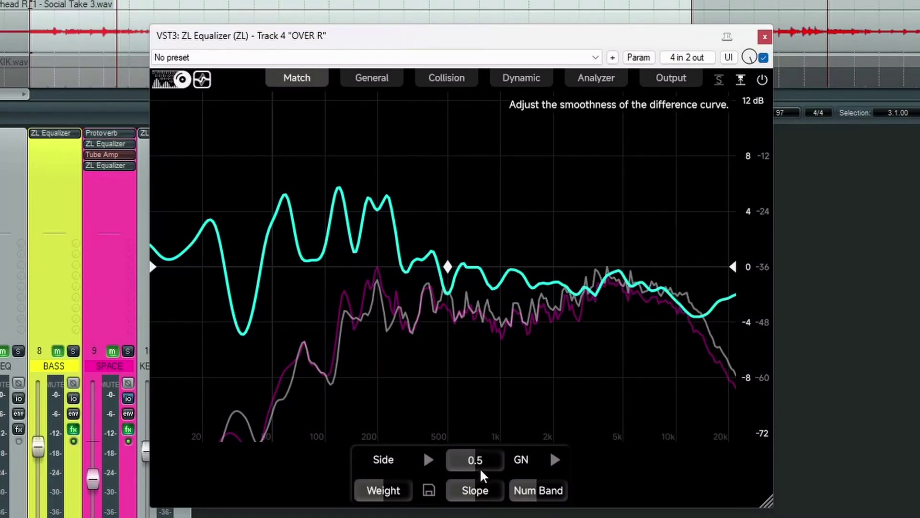
pyautogui.moveTo(473, 459)
pyautogui.mouseDown()
pyautogui.moveTo(490, 463)
pyautogui.moveTo(450, 458)
pyautogui.moveTo(474, 459)
pyautogui.mouseUp()
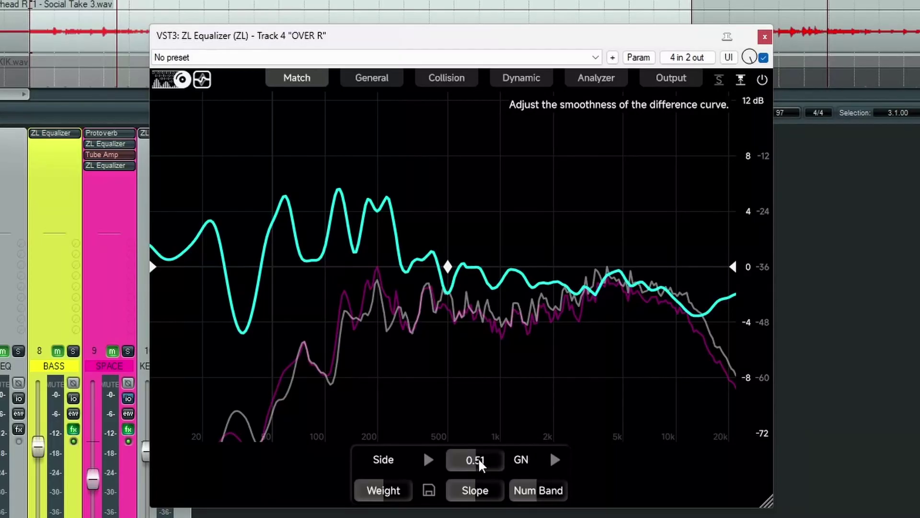
pyautogui.scroll(-1, 478, 459)
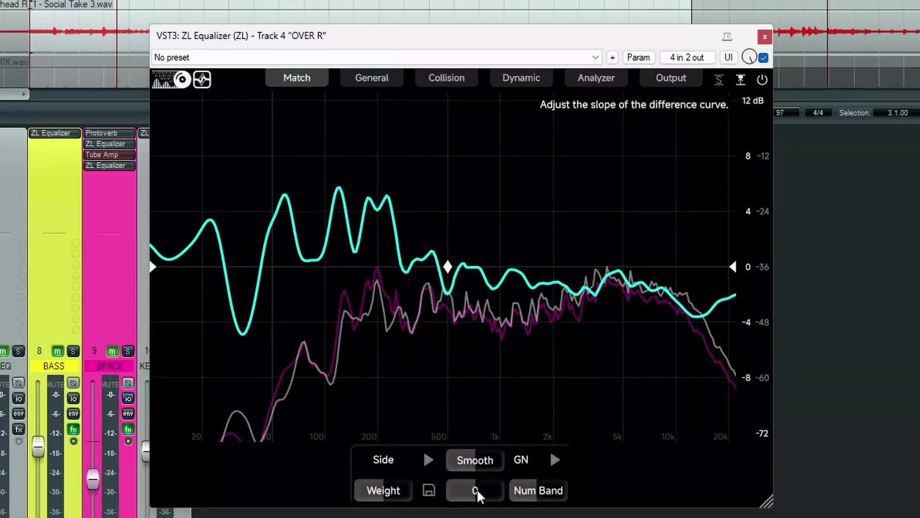
pyautogui.scroll(5, 477, 488)
pyautogui.scroll(6, 479, 487)
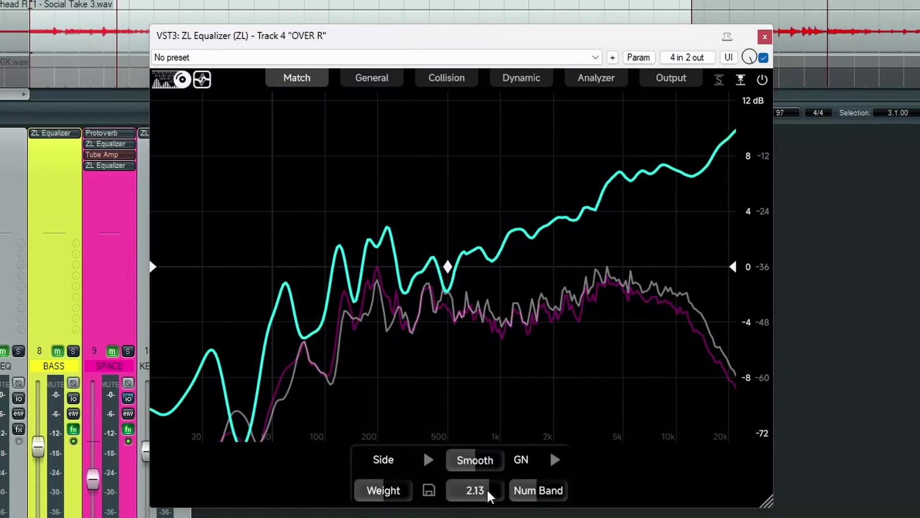
pyautogui.moveTo(487, 488); pyautogui.dragTo(476, 489)
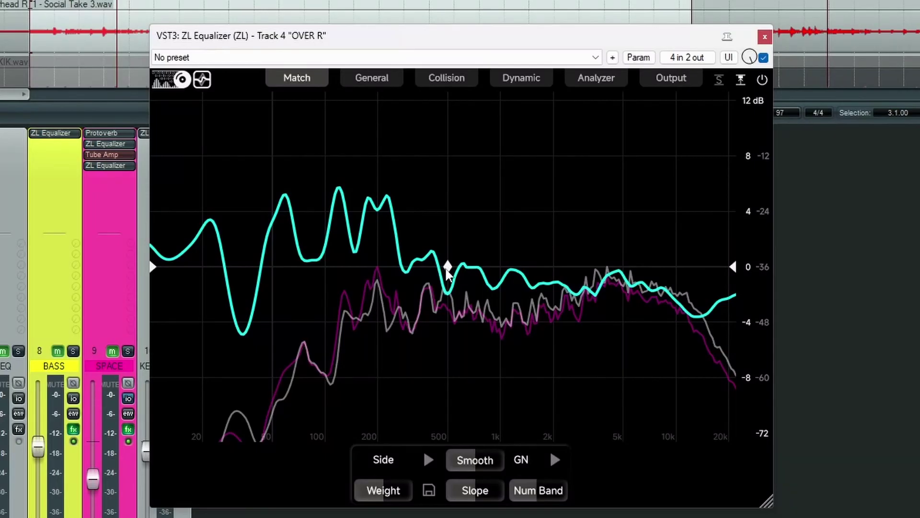
pyautogui.moveTo(447, 267)
pyautogui.mouseDown()
pyautogui.moveTo(449, 197)
pyautogui.moveTo(461, 293)
pyautogui.moveTo(460, 269)
pyautogui.mouseUp()
pyautogui.press('space')
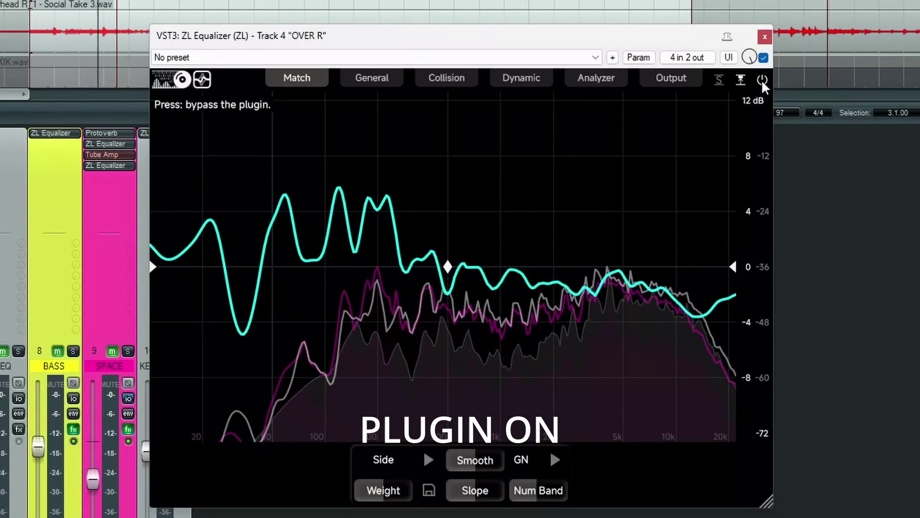
pyautogui.click(760, 80)
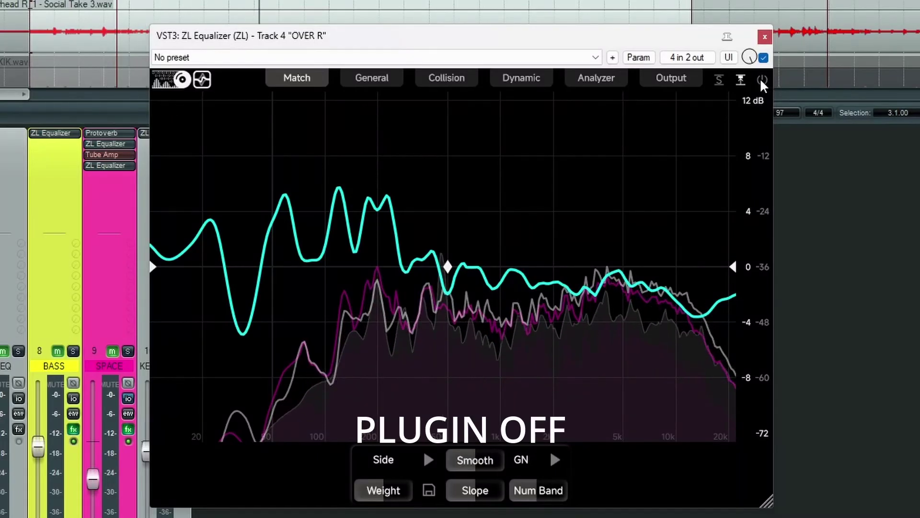
pyautogui.click(761, 80)
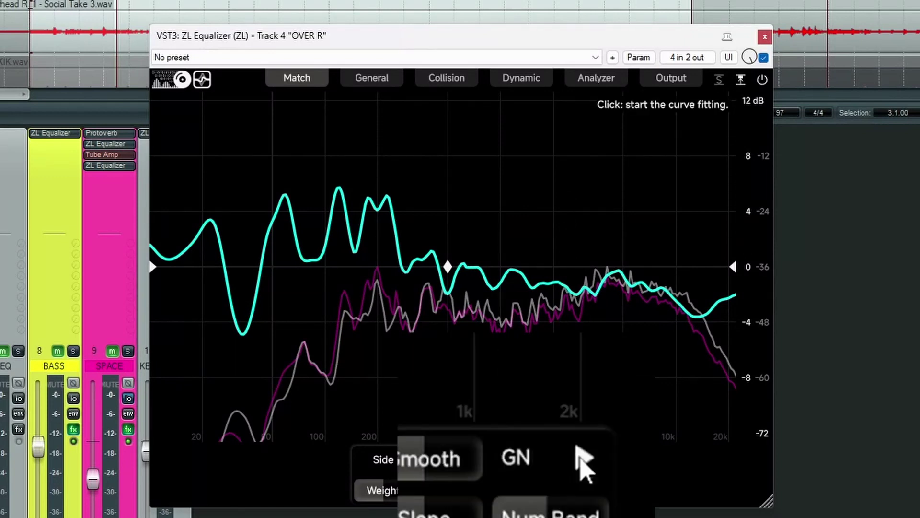
# Fit EQ bands to the match curve with GN, reducing Num Band from 12 to 11.
pyautogui.click(580, 455)
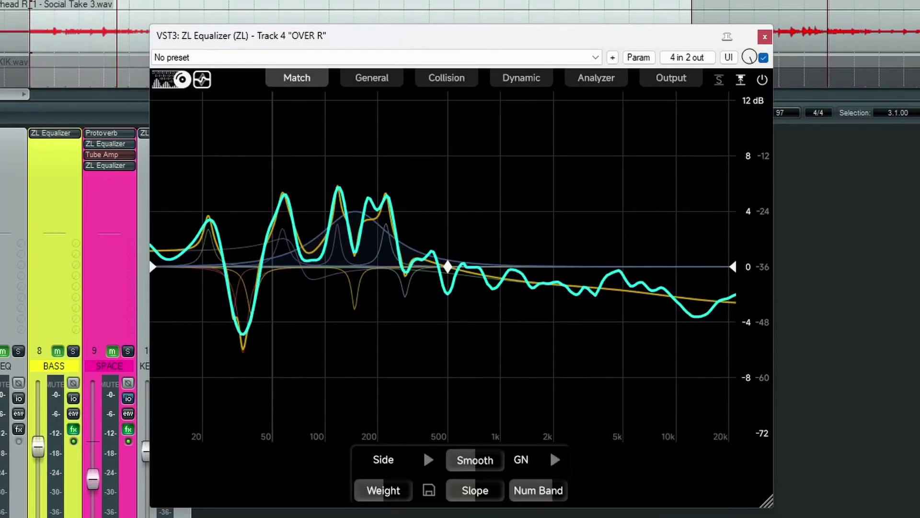
pyautogui.moveTo(539, 501)
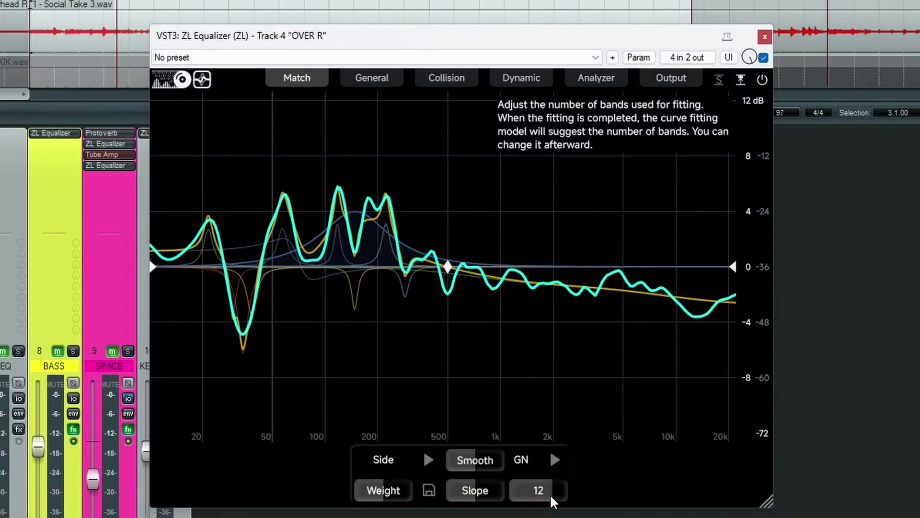
pyautogui.moveTo(550, 493); pyautogui.dragTo(535, 503)
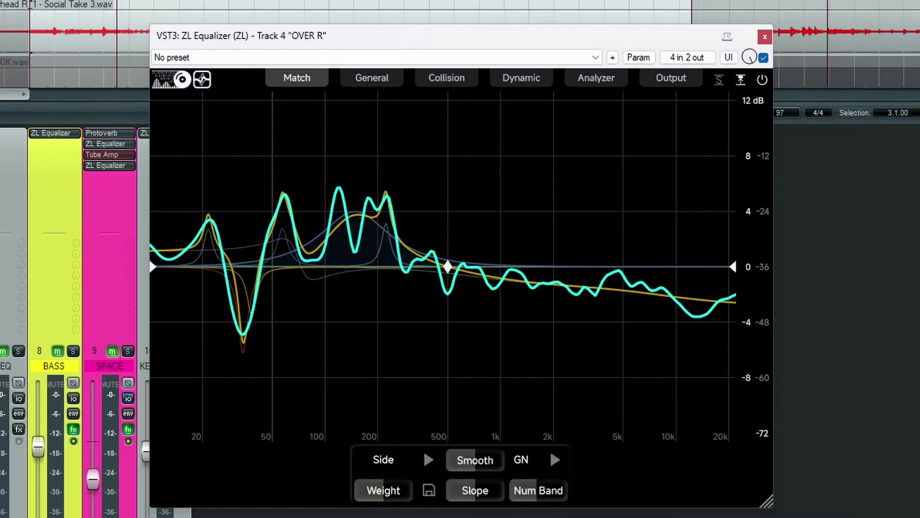
pyautogui.click(297, 82)
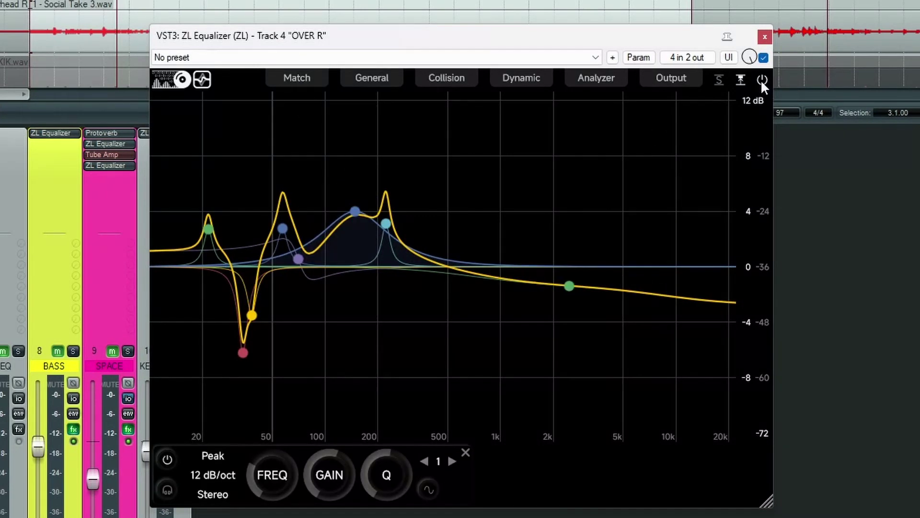
pyautogui.press('space')
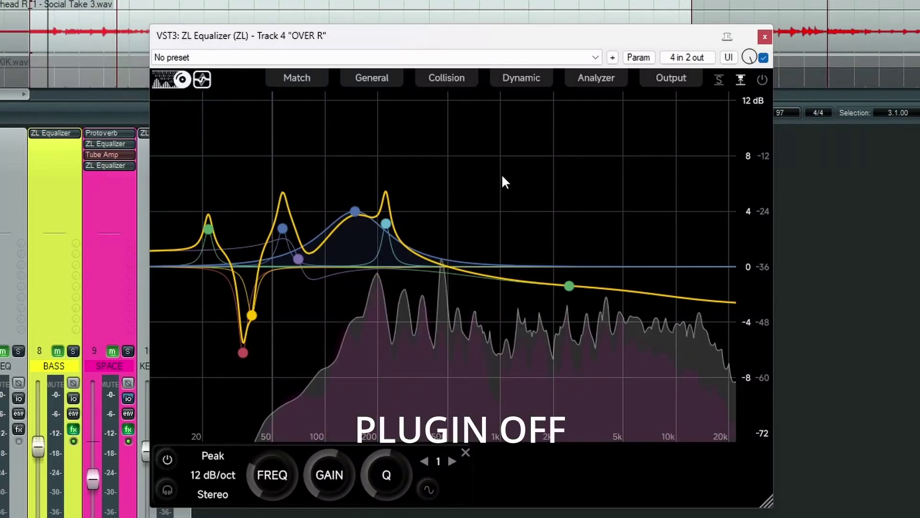
pyautogui.click(761, 79)
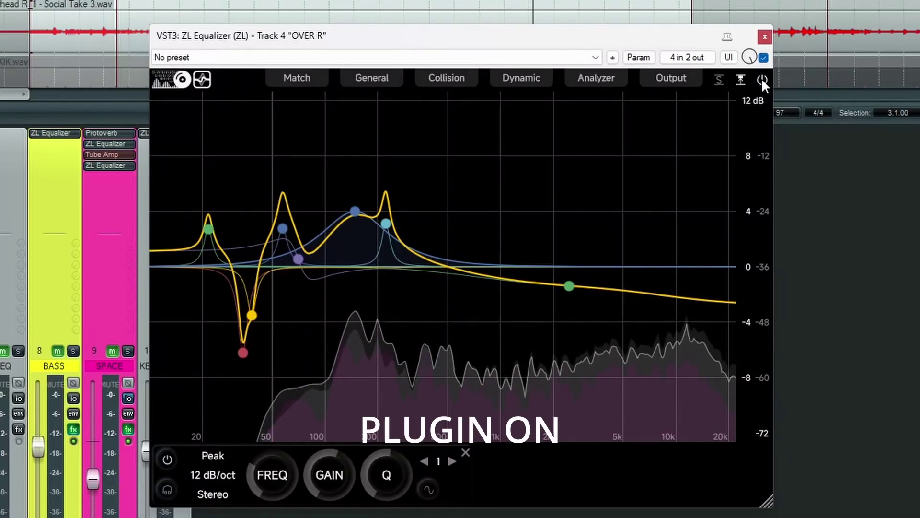
pyautogui.click(762, 80)
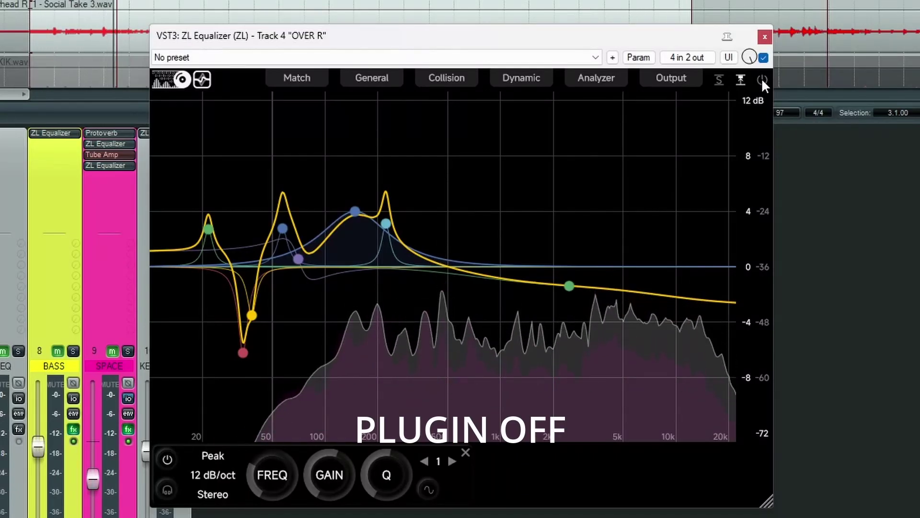
pyautogui.click(762, 80)
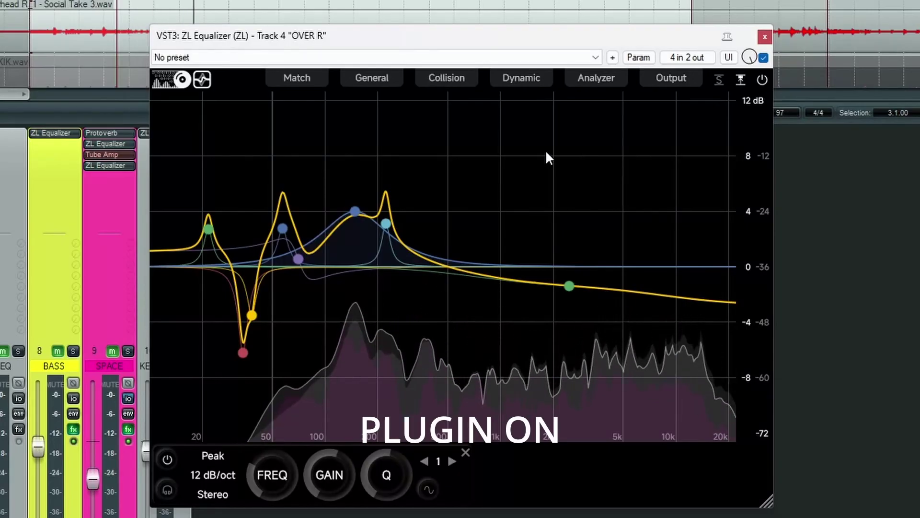
# Stop playback and delete the 21.6 Hz boost band and the deep sub-bass cut band.
pyautogui.press('space')
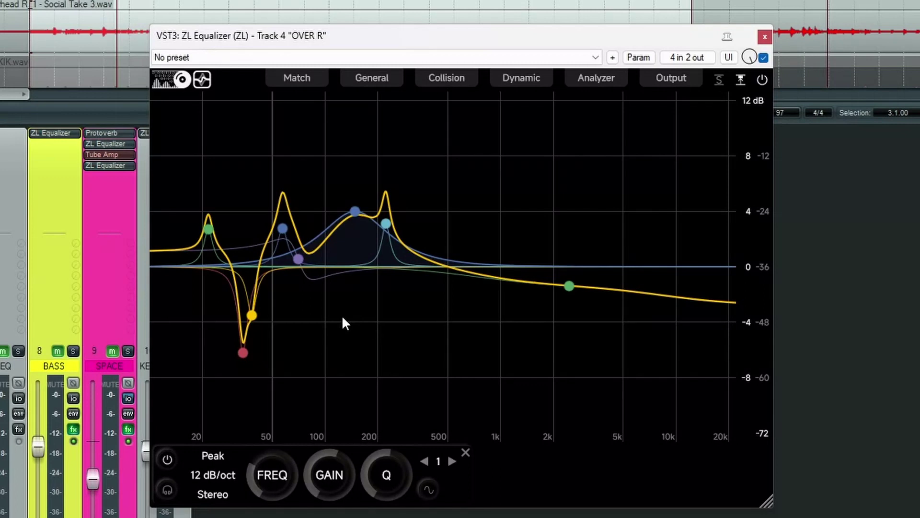
pyautogui.click(208, 231)
pyautogui.moveTo(265, 481)
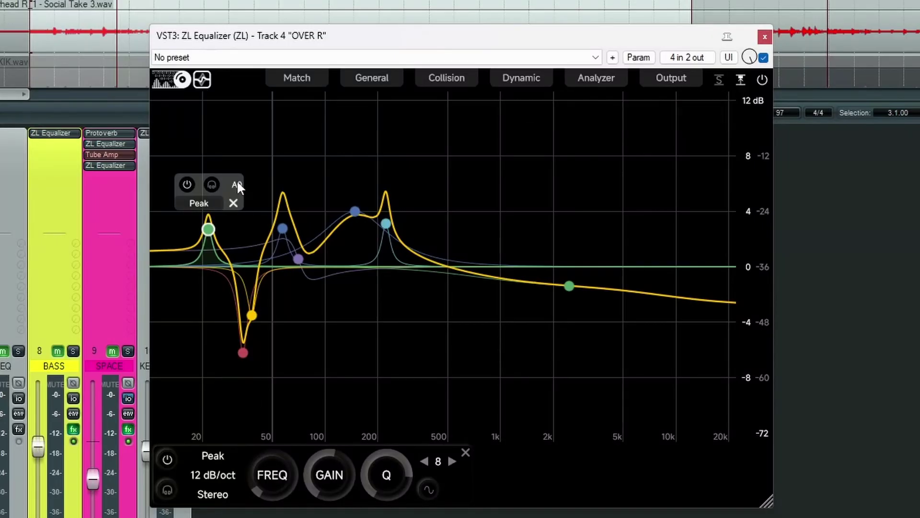
pyautogui.click(233, 204)
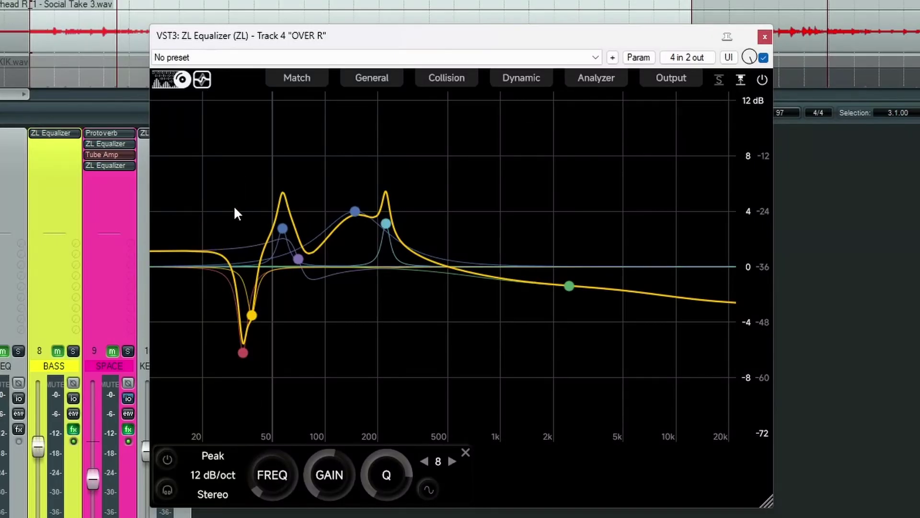
pyautogui.click(243, 352)
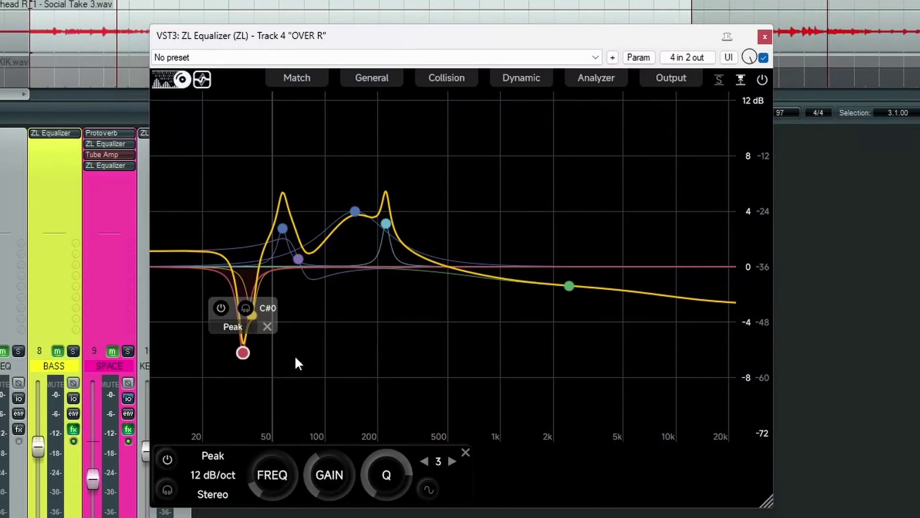
pyautogui.click(269, 326)
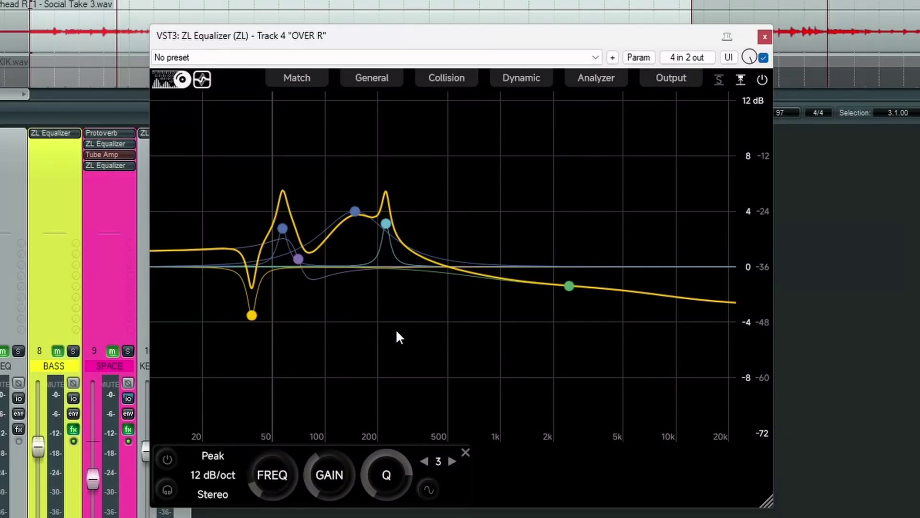
# A/B the edited EQ against bypass and raise the high shelf to 0 dB.
pyautogui.press('space')
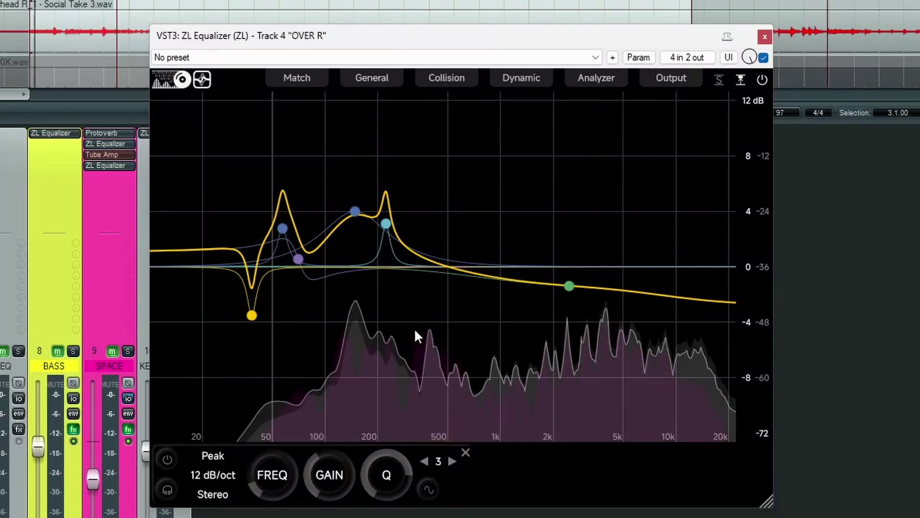
pyautogui.click(761, 80)
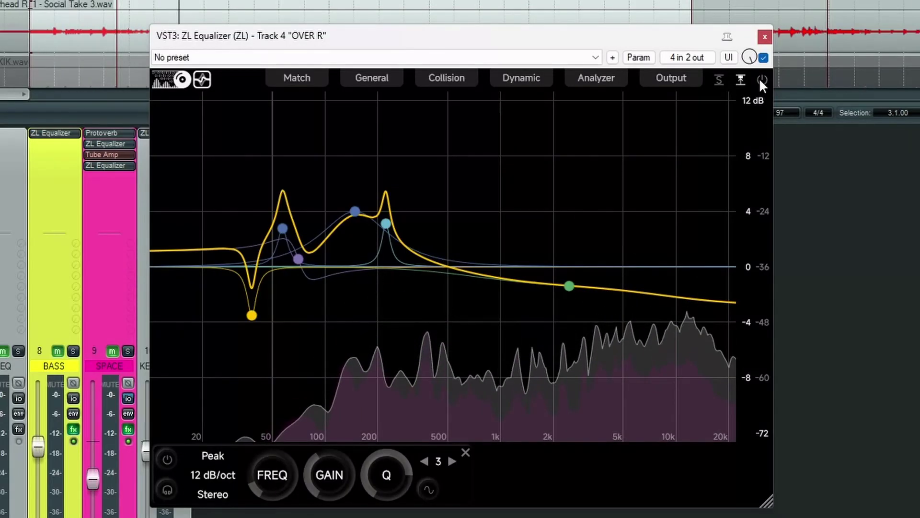
pyautogui.click(761, 80)
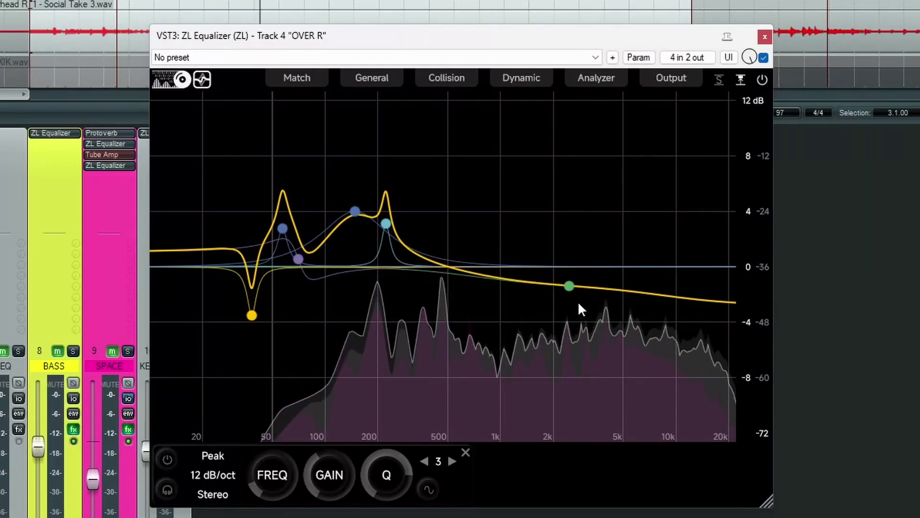
pyautogui.moveTo(570, 286); pyautogui.dragTo(574, 271)
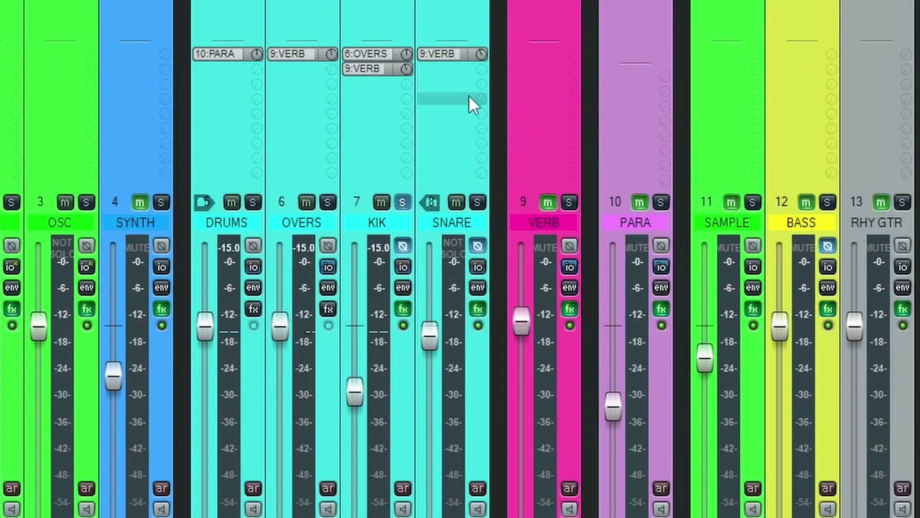
# On the KIK track's ZL Equalizer Match page, learn the kick's spectrum as a target curve.
pyautogui.click(78, 209)
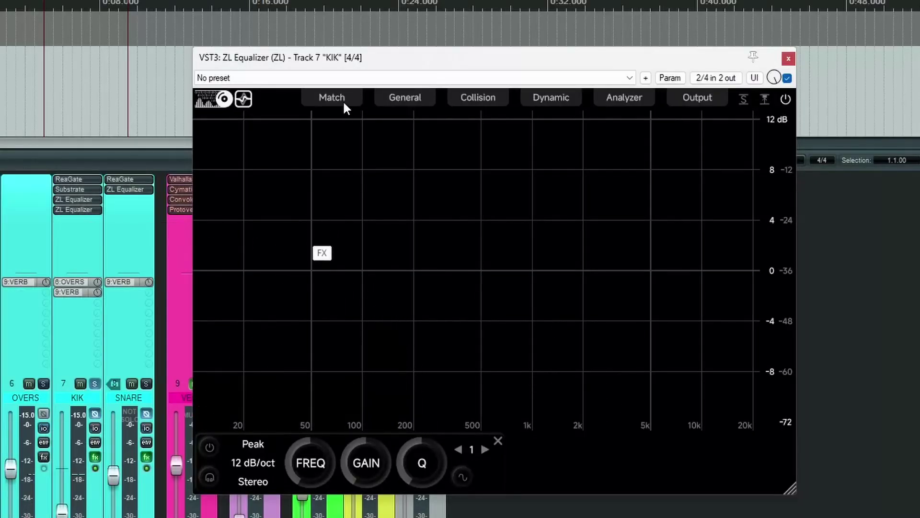
pyautogui.click(343, 100)
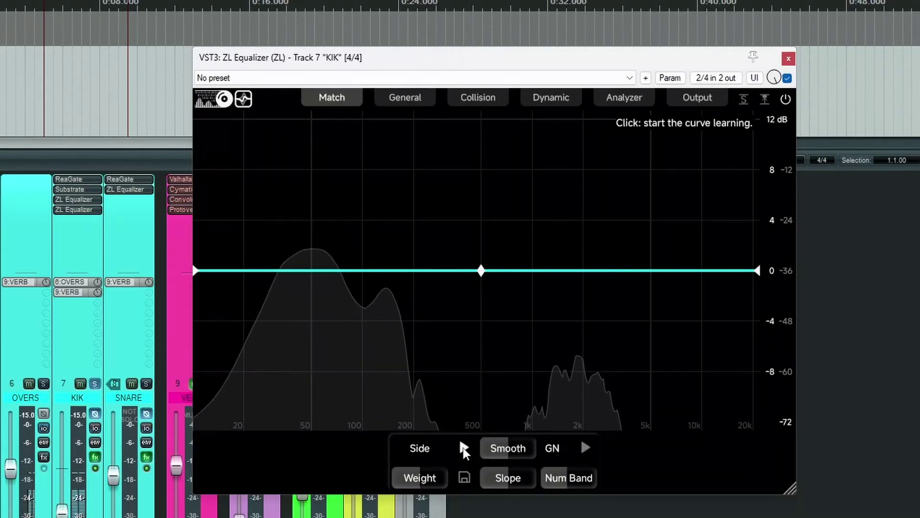
pyautogui.click(463, 448)
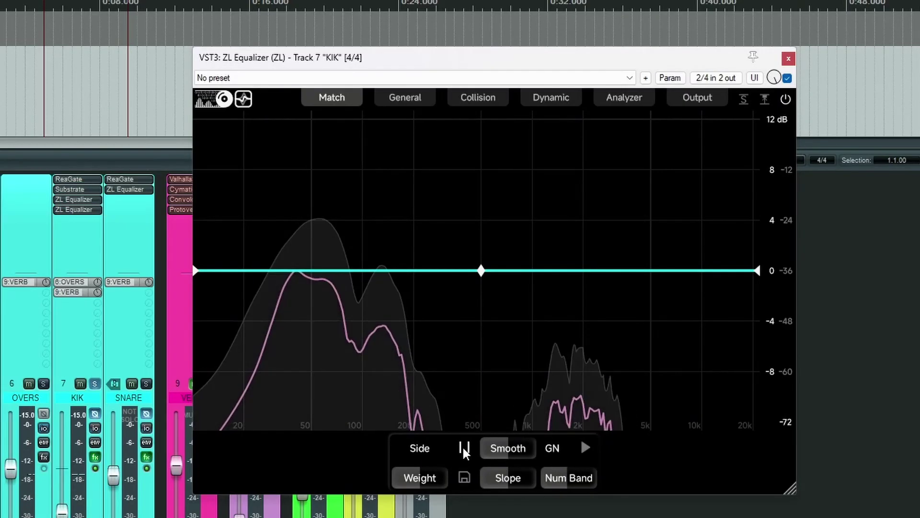
pyautogui.click(463, 447)
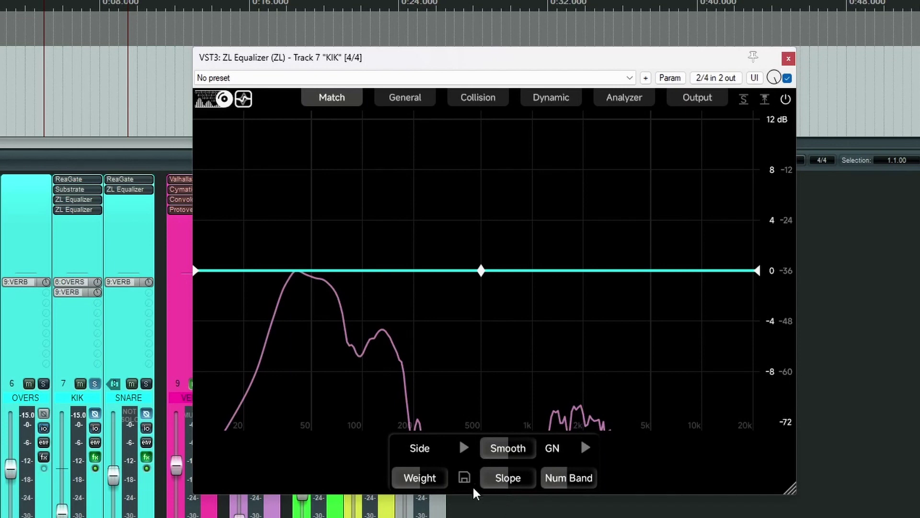
# Save the learned target curve as the match preset KIK.
pyautogui.click(464, 479)
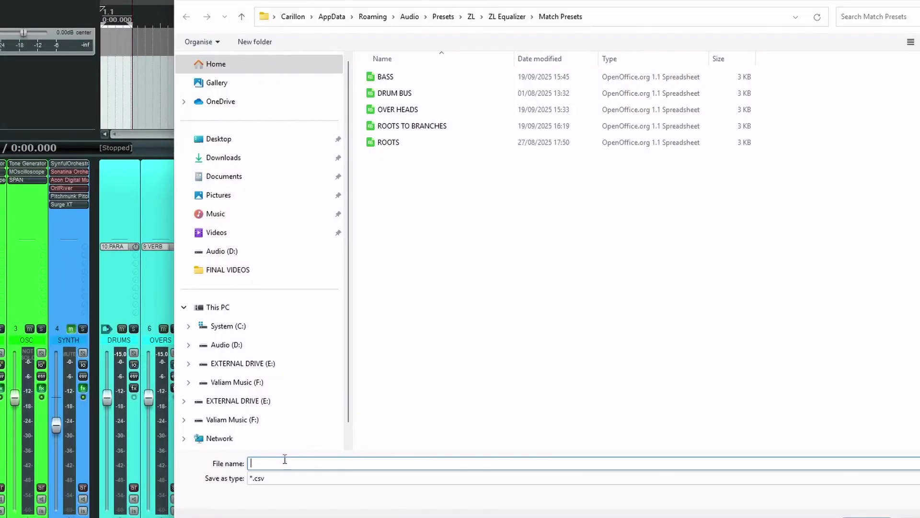
pyautogui.write('KIK')
pyautogui.press('Return')
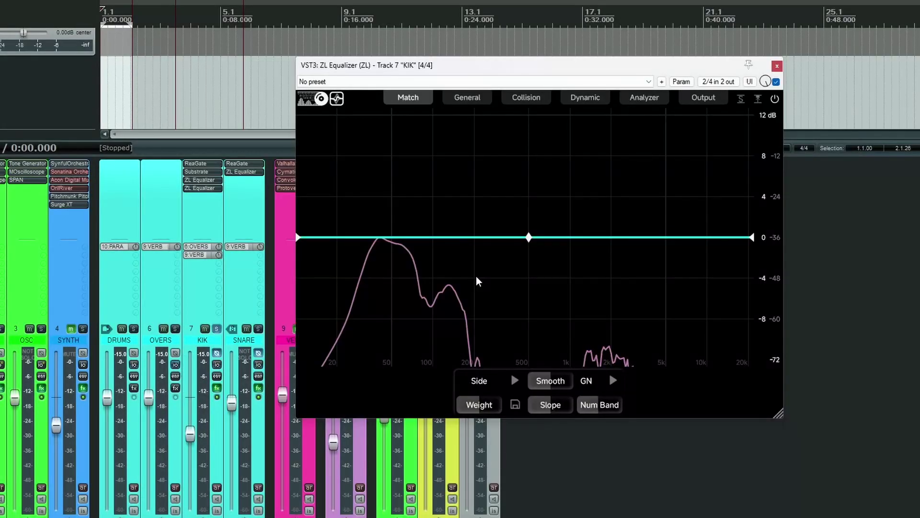
# Close the KIK equalizer window and play the kick briefly to hear it.
pyautogui.click(776, 66)
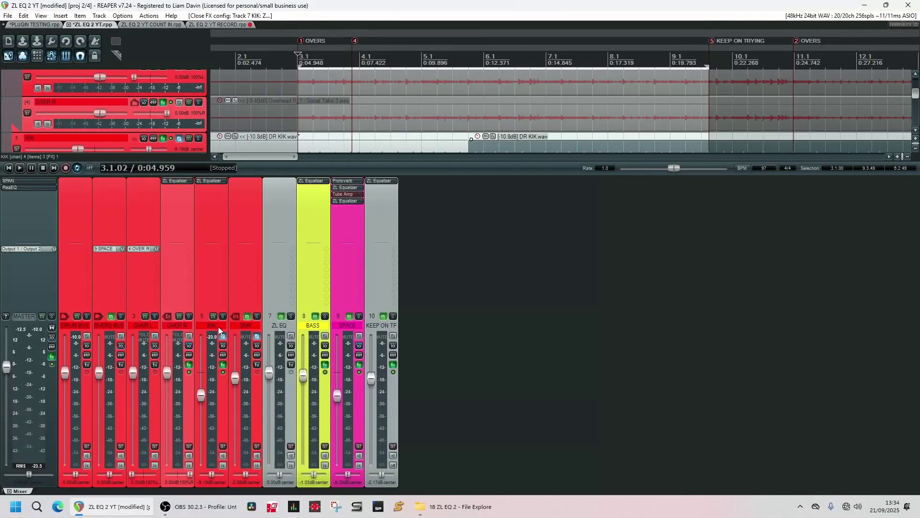
pyautogui.press('space')
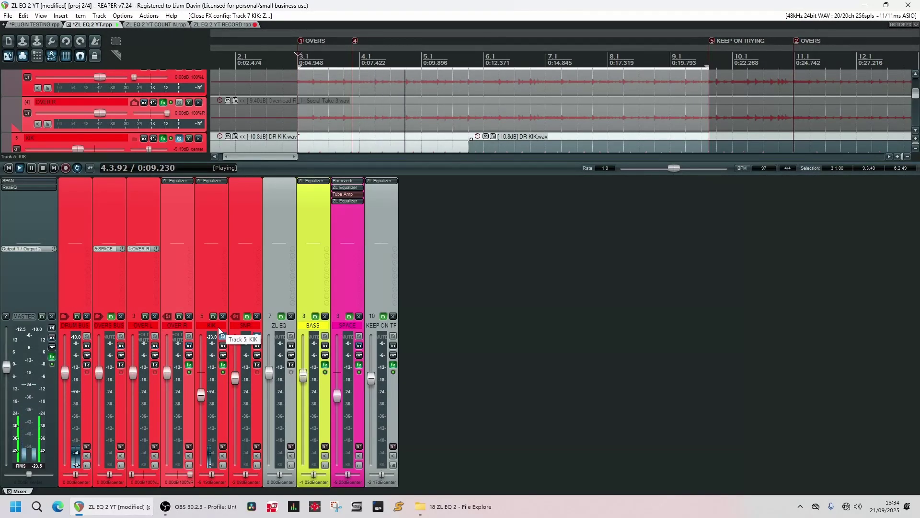
pyautogui.press('space')
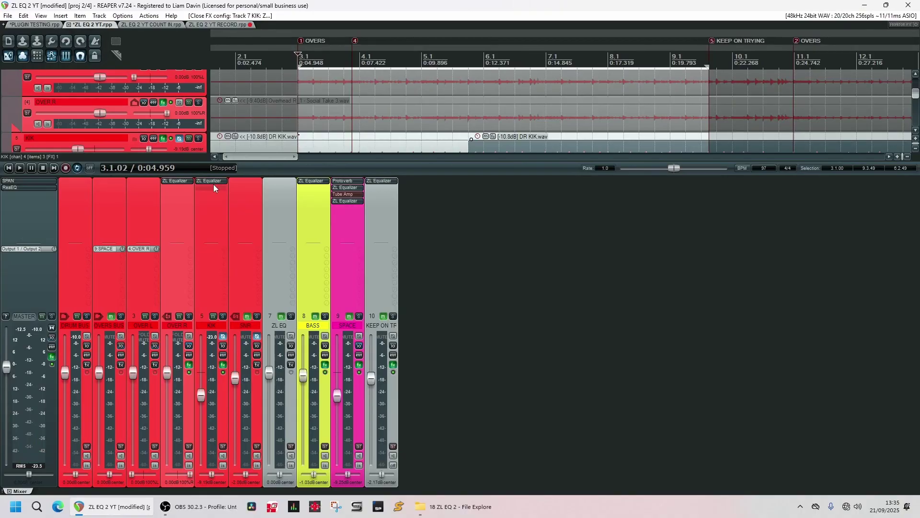
# On Track 5 KIK, load the saved KIK.csv preset as the match target curve.
pyautogui.click(214, 182)
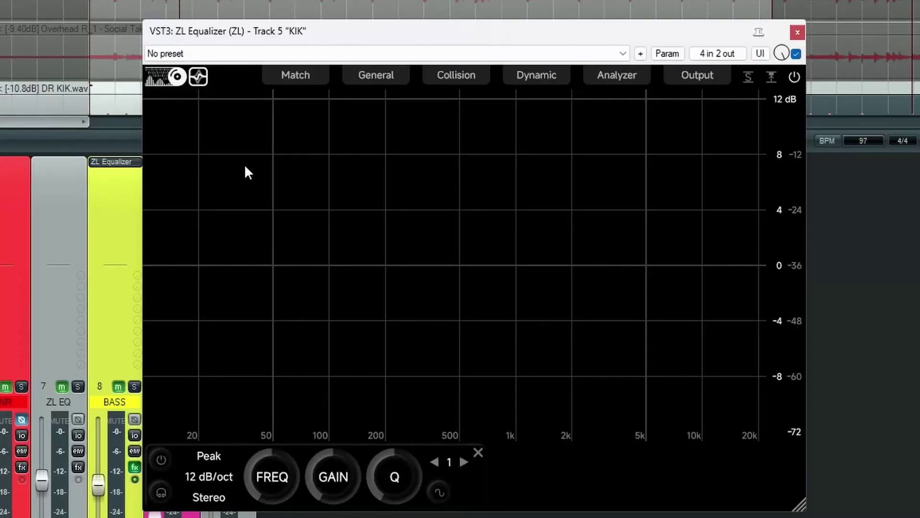
pyautogui.click(309, 75)
pyautogui.click(399, 461)
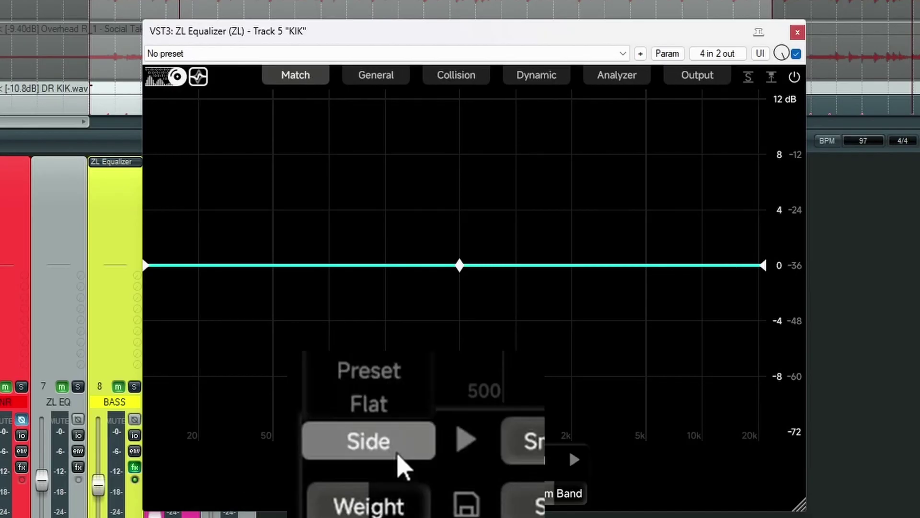
pyautogui.click(397, 384)
pyautogui.click(292, 89)
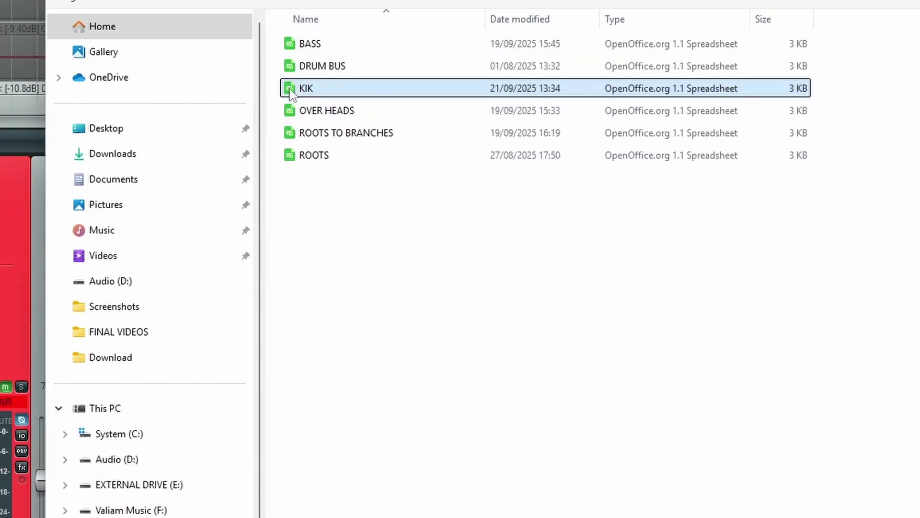
pyautogui.press('Return')
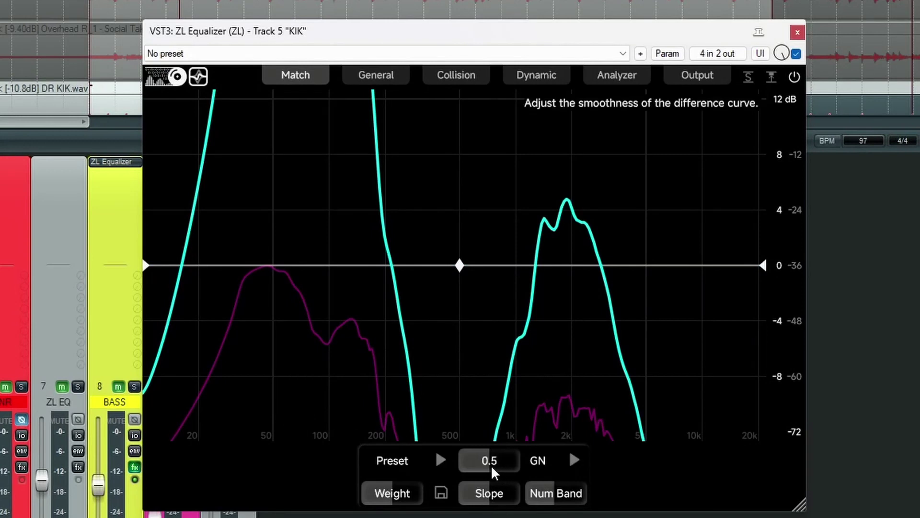
# Smooth the difference curve to about 0.87, fit EQ bands, and exit matching.
pyautogui.scroll(1, 490, 464)
pyautogui.moveTo(490, 464); pyautogui.dragTo(510, 467)
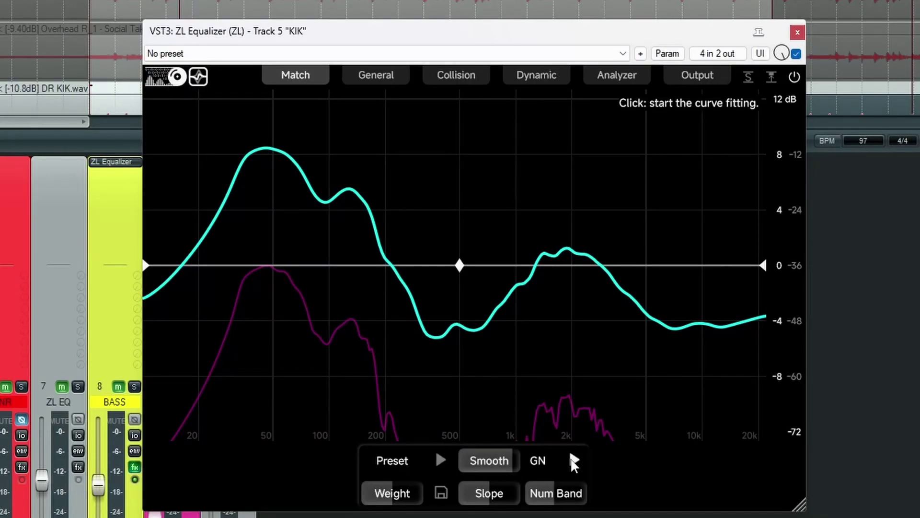
pyautogui.click(573, 461)
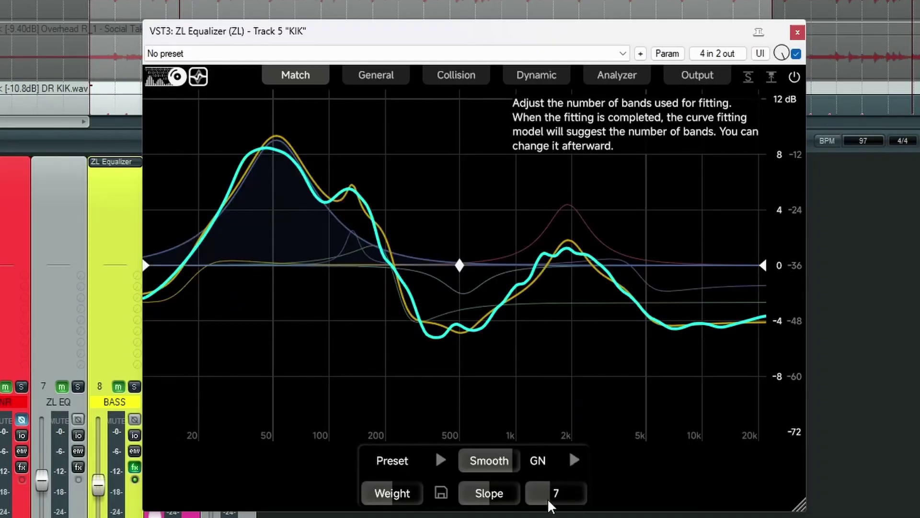
pyautogui.click(290, 78)
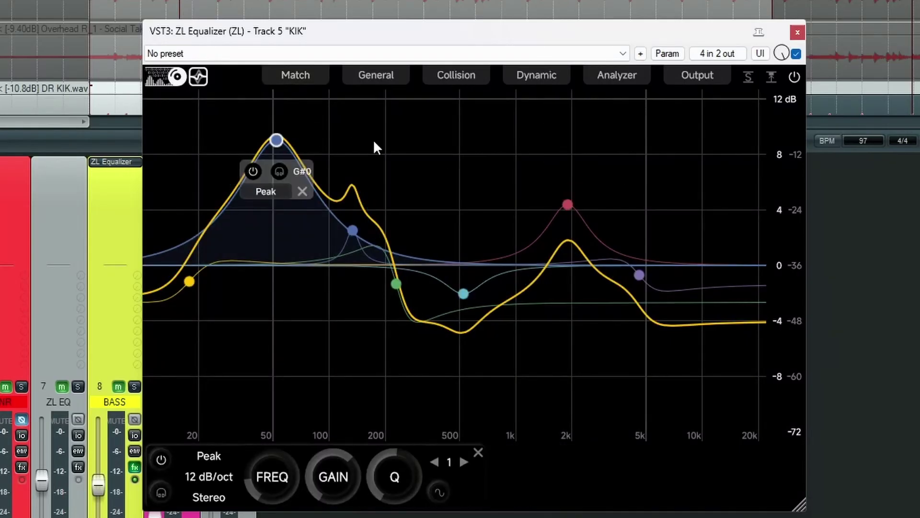
# During playback, lower Out Gain by about 2 dB and A/B the EQ with bypass.
pyautogui.press('space')
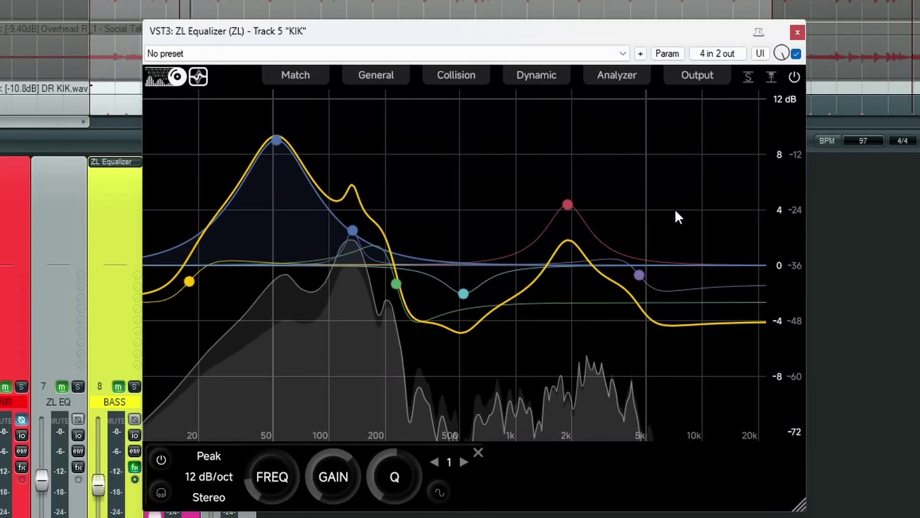
pyautogui.click(703, 72)
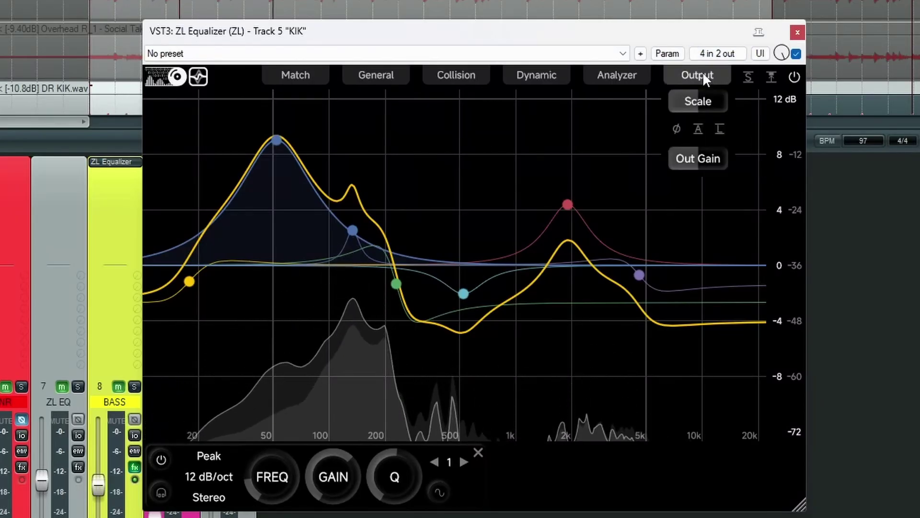
pyautogui.moveTo(696, 156)
pyautogui.mouseDown()
pyautogui.moveTo(680, 157)
pyautogui.moveTo(691, 155)
pyautogui.mouseUp()
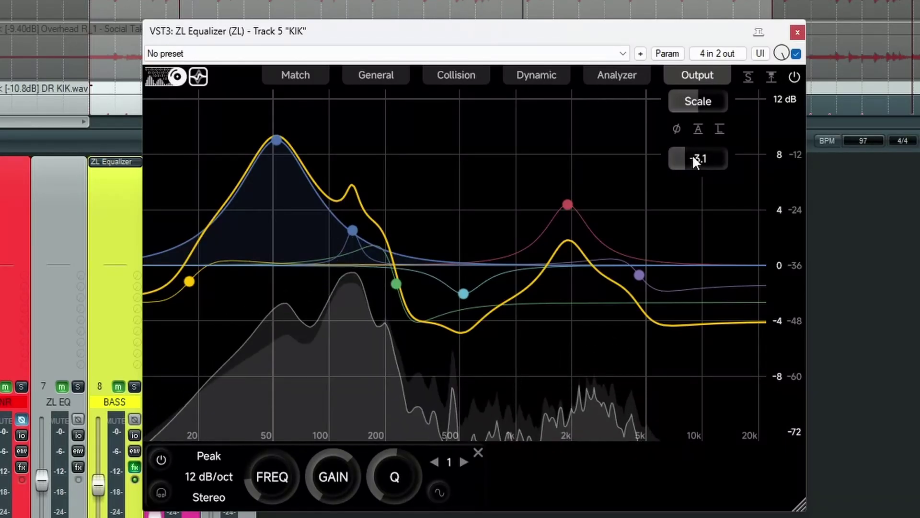
pyautogui.click(793, 74)
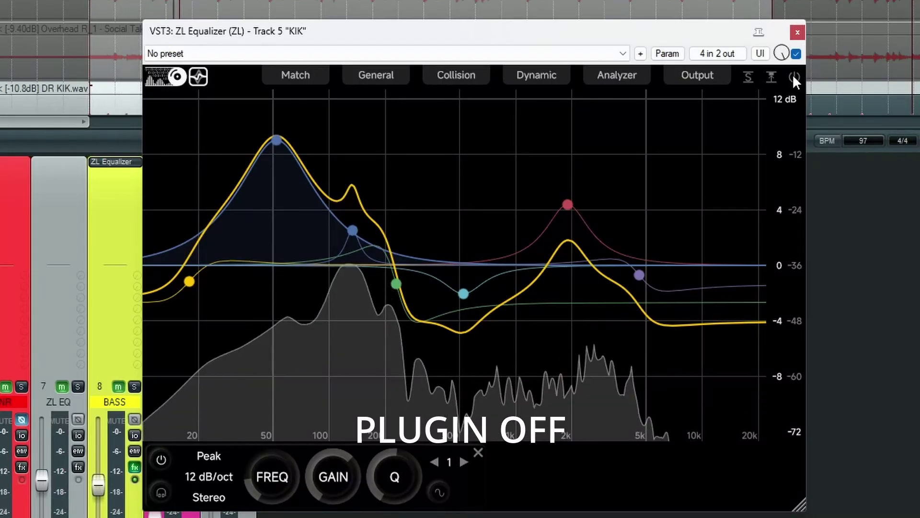
pyautogui.click(792, 74)
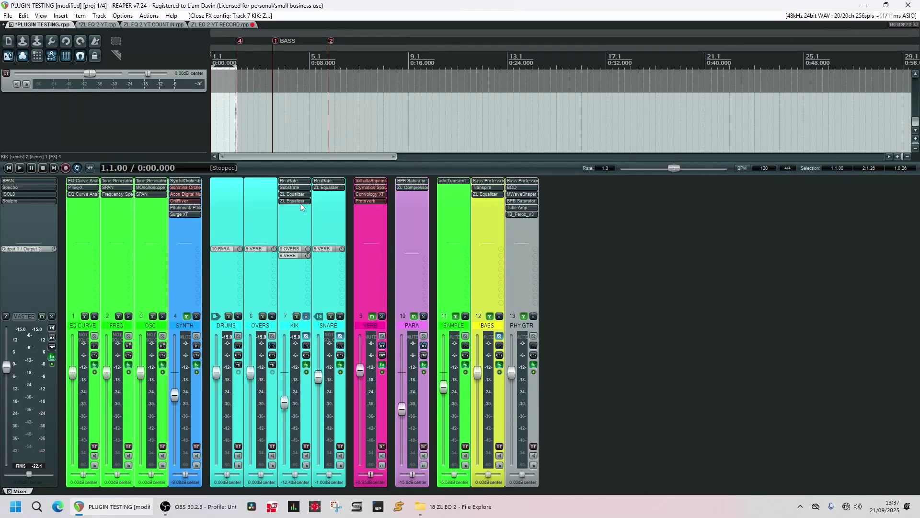
# With playback running, set the match target to Flat in ZL Equalizer on track 7 KIK.
pyautogui.press('space')
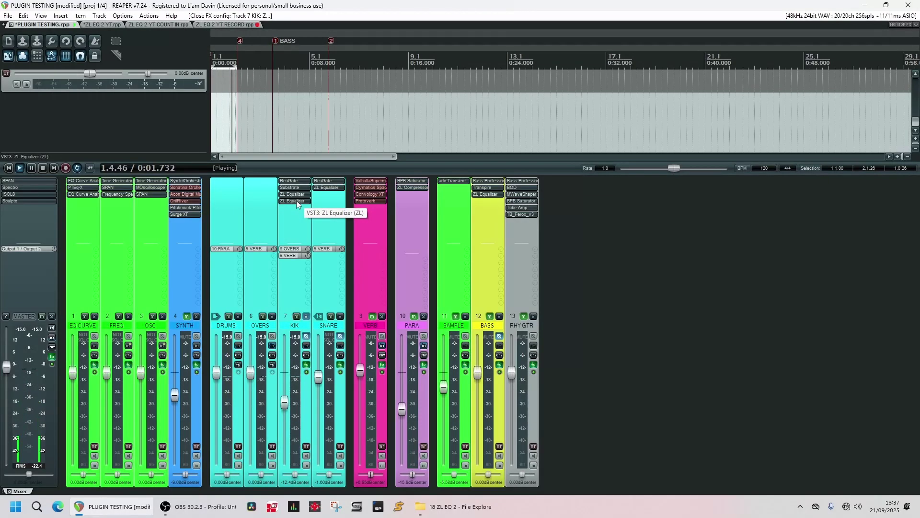
pyautogui.click(297, 201)
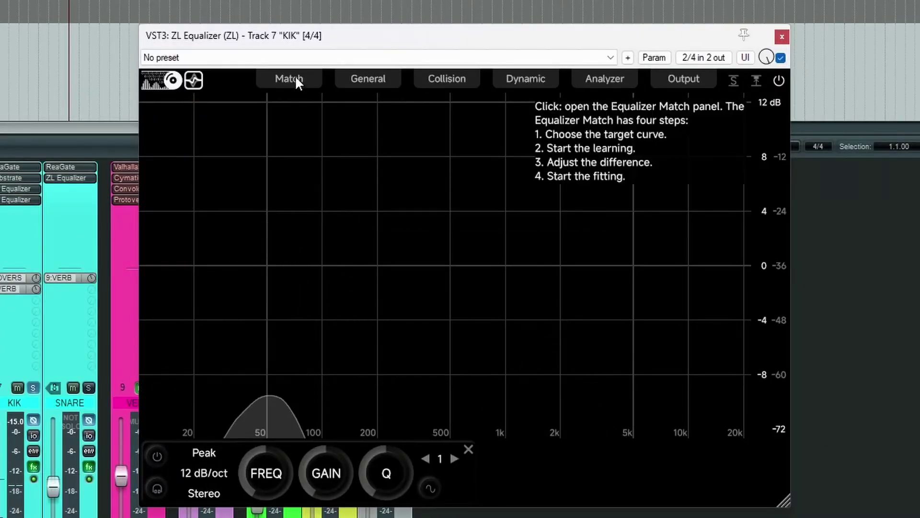
pyautogui.click(295, 77)
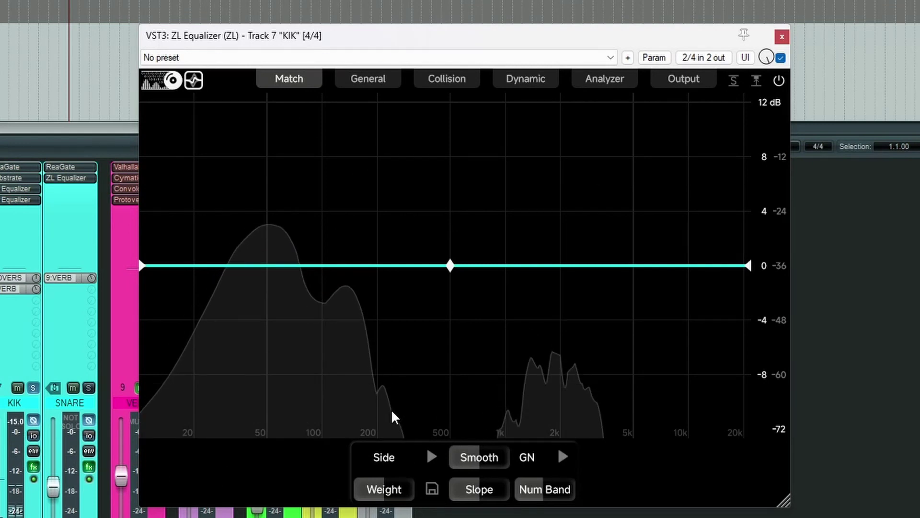
pyautogui.click(383, 457)
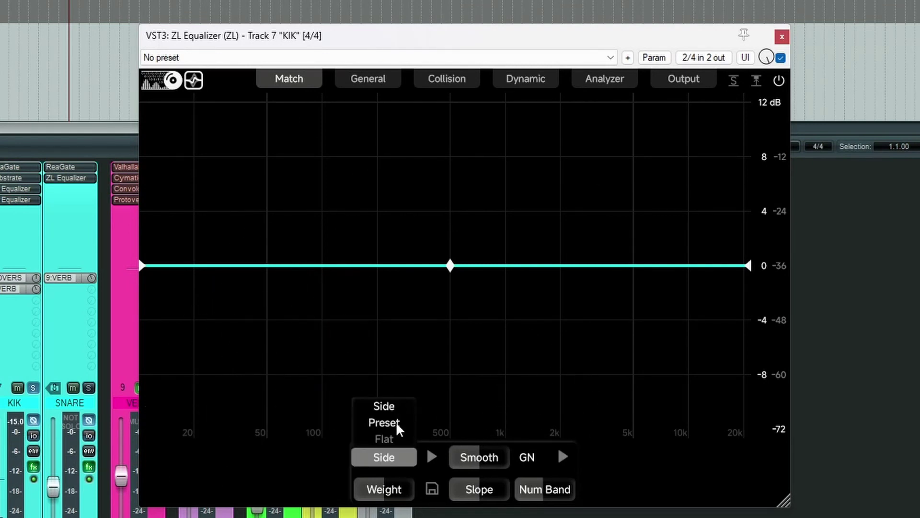
pyautogui.click(384, 440)
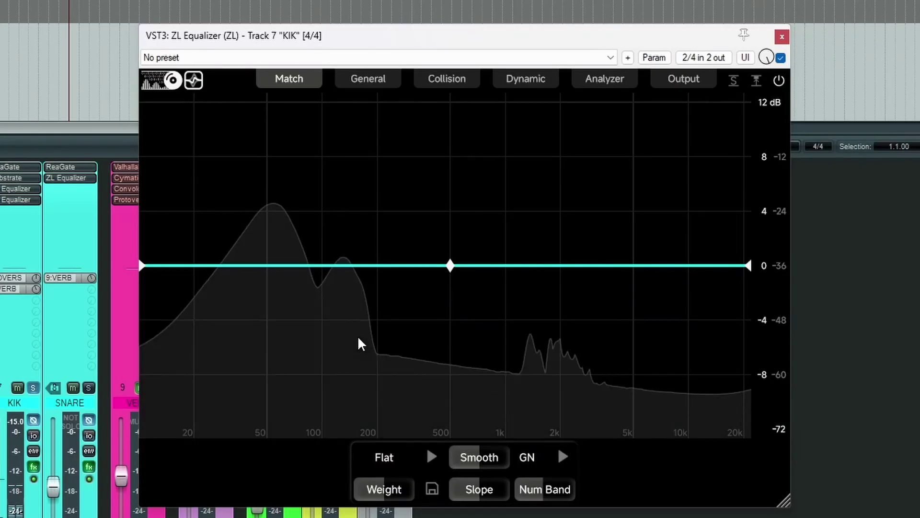
# Learn the kick's spectrum, raise smoothing to 0.6, and fit EQ bands to the flat target.
pyautogui.moveTo(461, 467)
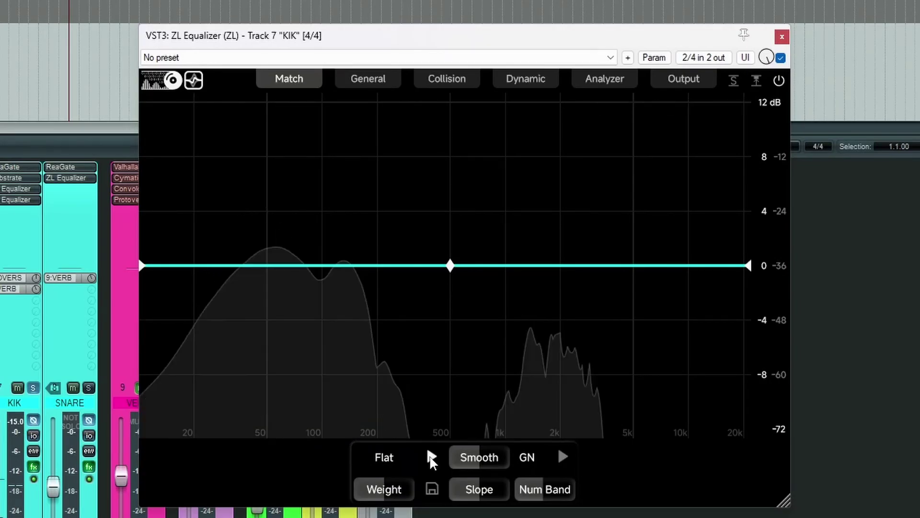
pyautogui.click(430, 457)
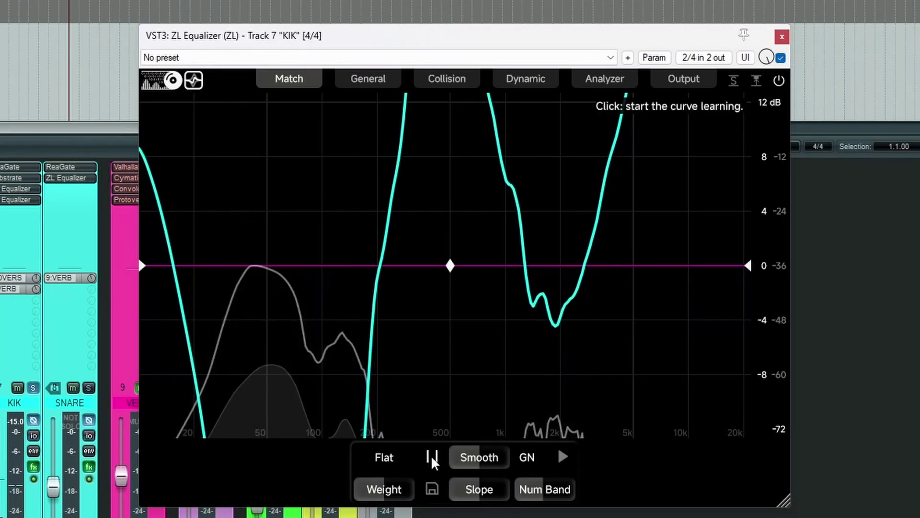
pyautogui.click(430, 457)
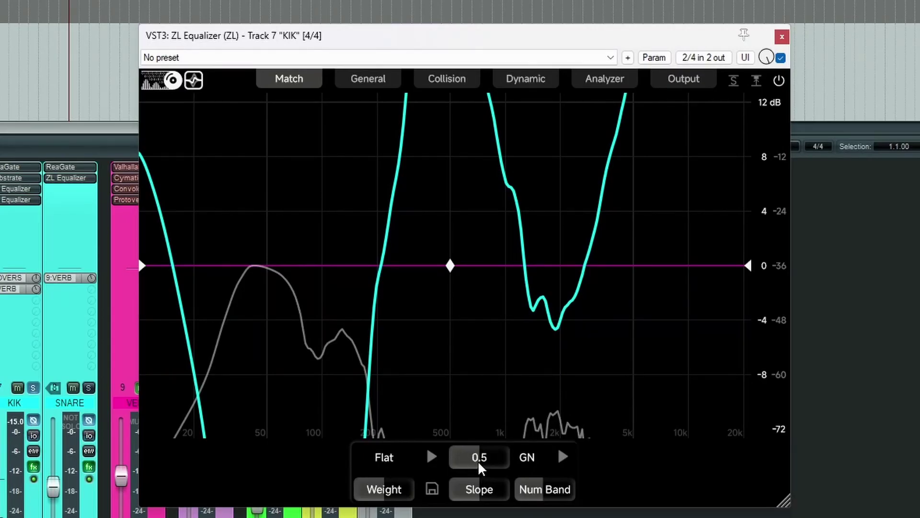
pyautogui.moveTo(480, 468); pyautogui.dragTo(500, 472)
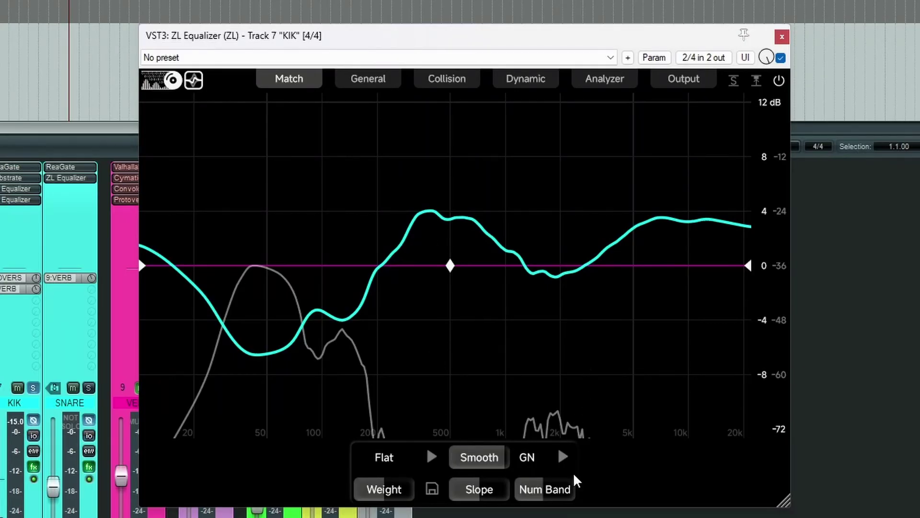
pyautogui.click(564, 457)
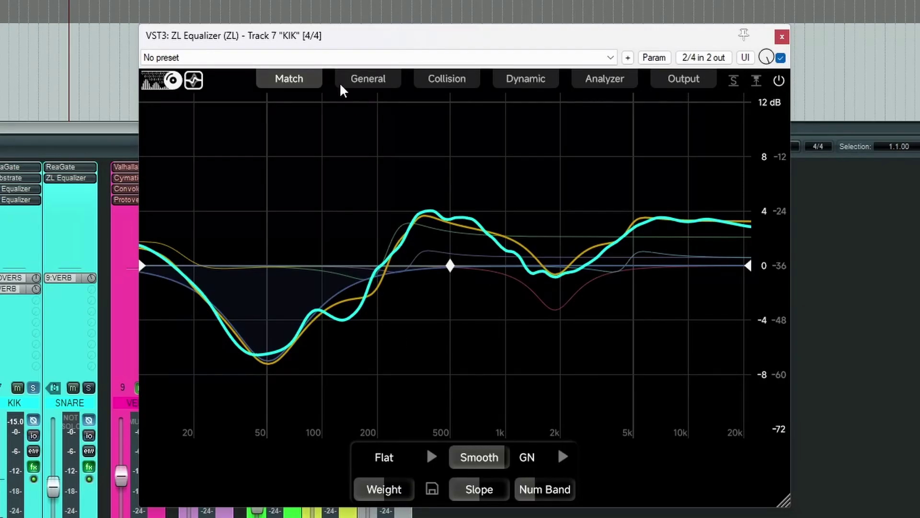
# Exit the Match tab to show the fitted KIK band nodes on the EQ page.
pyautogui.click(298, 79)
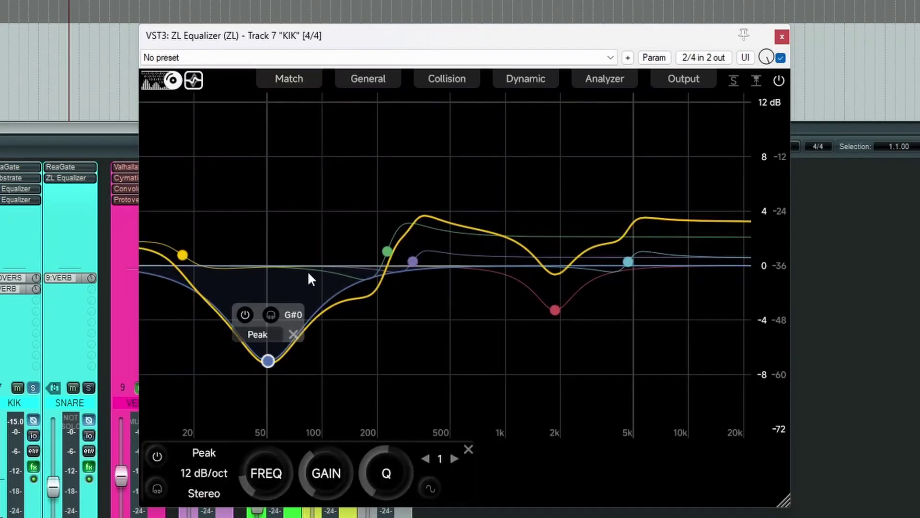